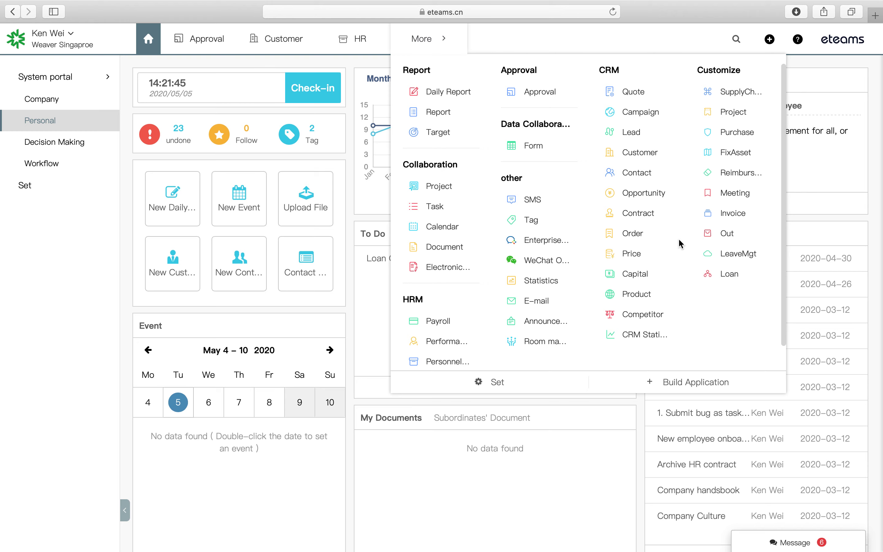
- Open Singapore Demo Customer Pte. Ltd. from the CRM Customer list, review all its details, then close it
{"action": "left_click", "coordinate": [645, 155]}
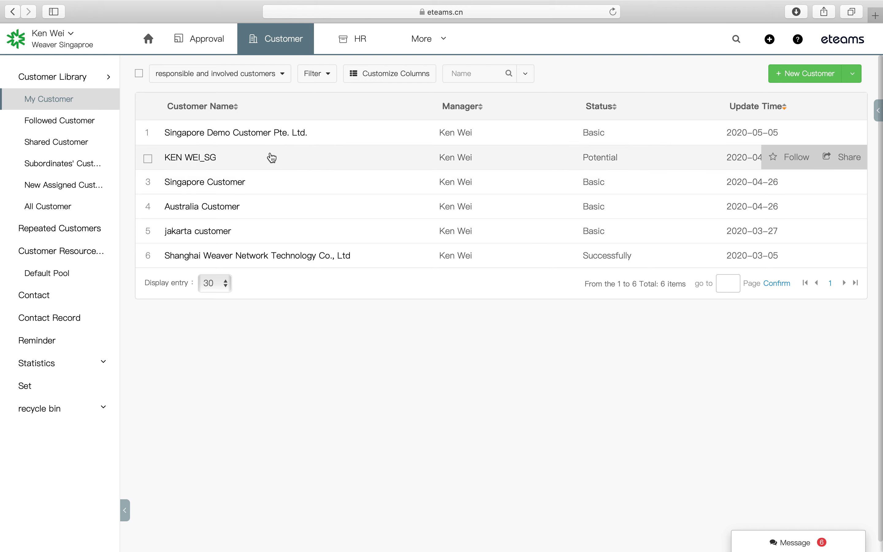
{"action": "left_click", "coordinate": [265, 143]}
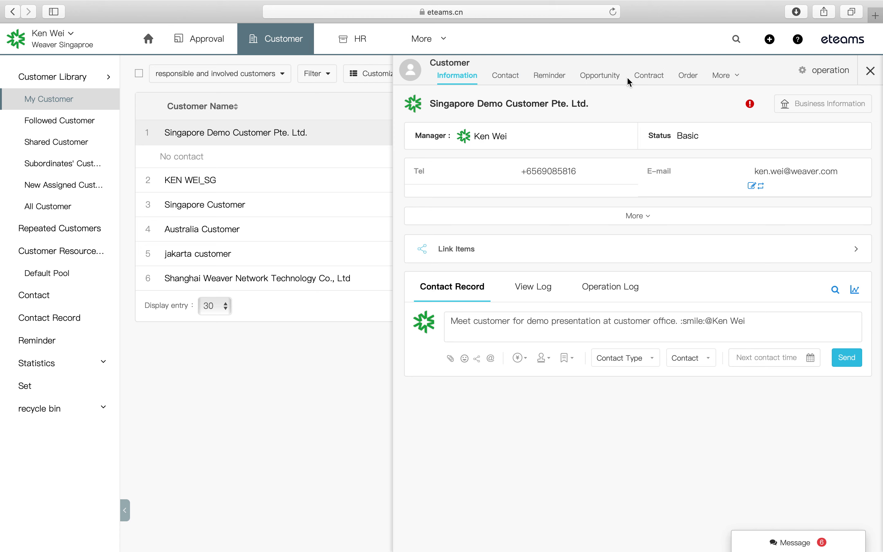
{"action": "mouse_move", "coordinate": [729, 81]}
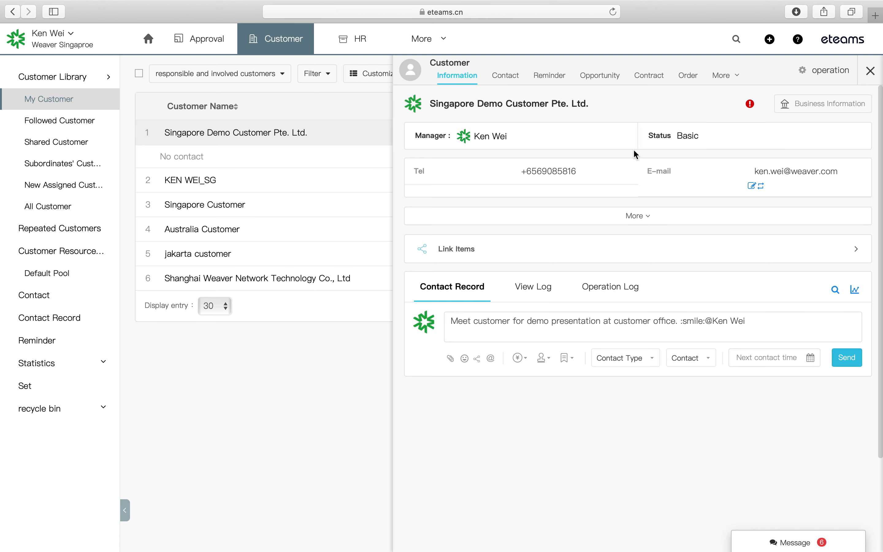
{"action": "left_click", "coordinate": [648, 216]}
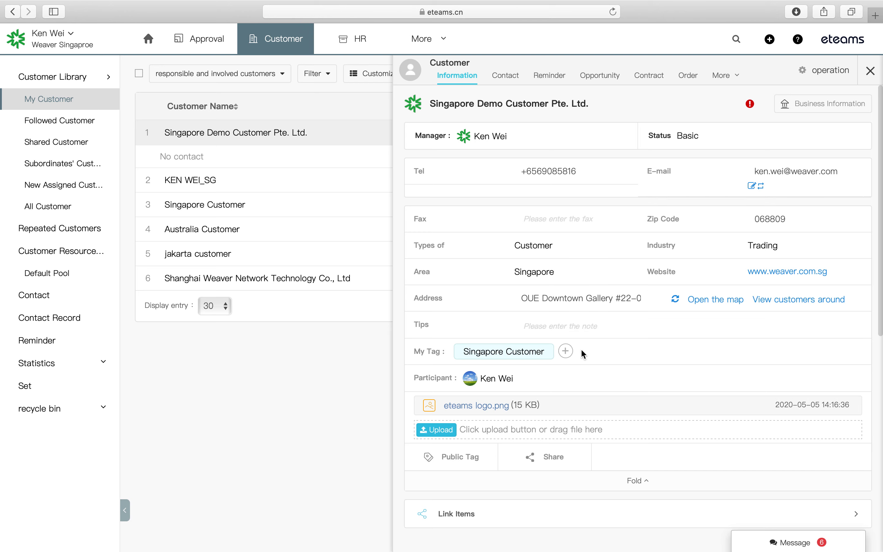
{"action": "scroll", "coordinate": [580, 360], "scroll_direction": "down", "scroll_amount": 5}
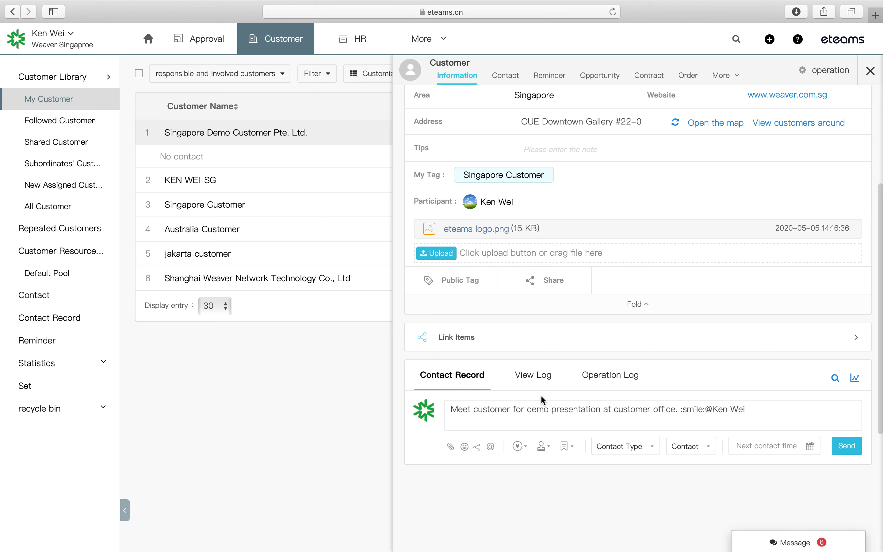
{"action": "scroll", "coordinate": [549, 388], "scroll_direction": "up", "scroll_amount": 1}
{"action": "scroll", "coordinate": [549, 387], "scroll_direction": "up", "scroll_amount": 3}
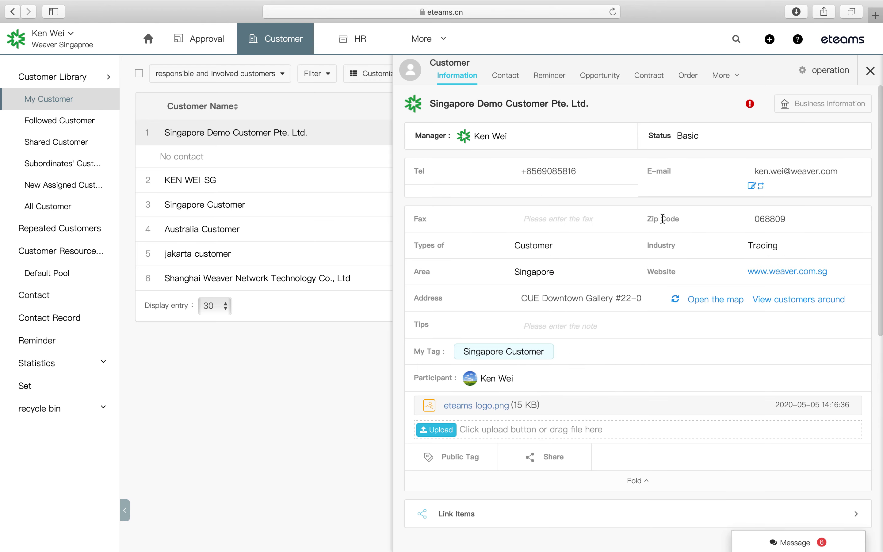
{"action": "left_click", "coordinate": [870, 71]}
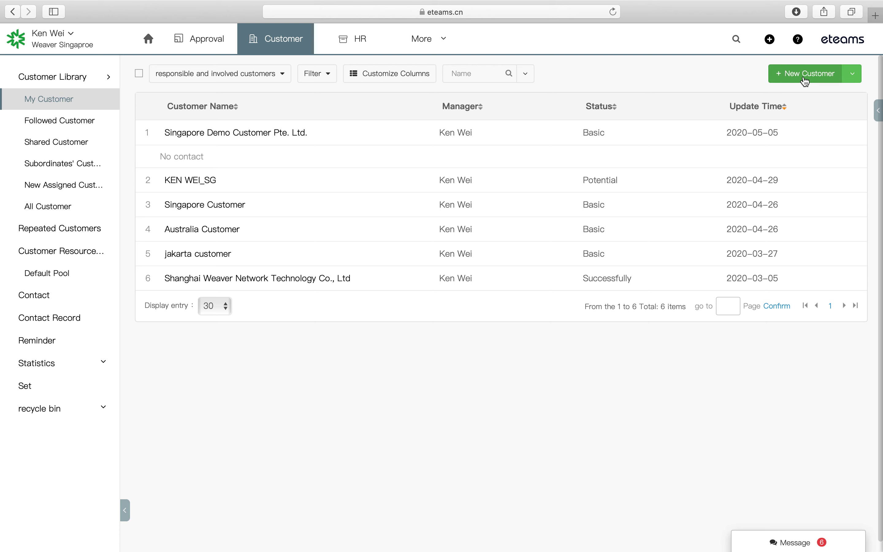
- Create a new trial customer named 'Singapore Demo'
{"action": "left_click", "coordinate": [852, 74]}
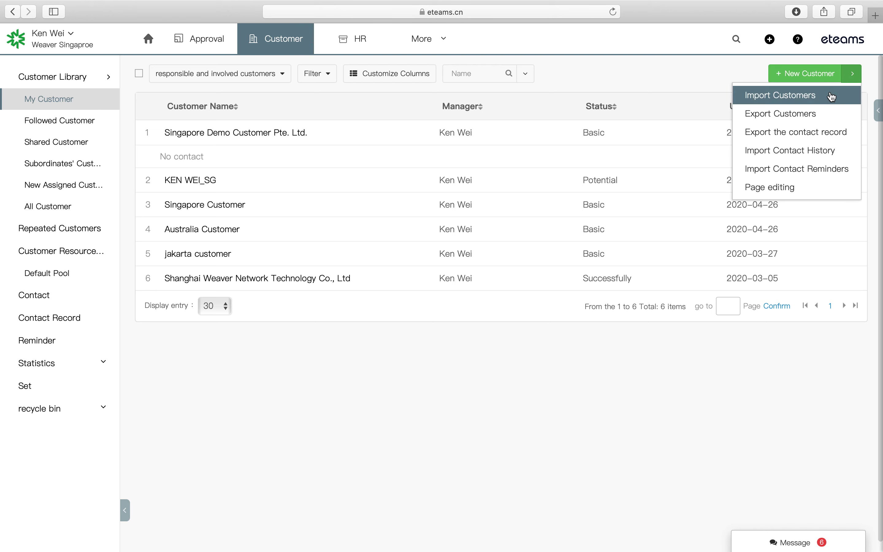
{"action": "left_click", "coordinate": [795, 79]}
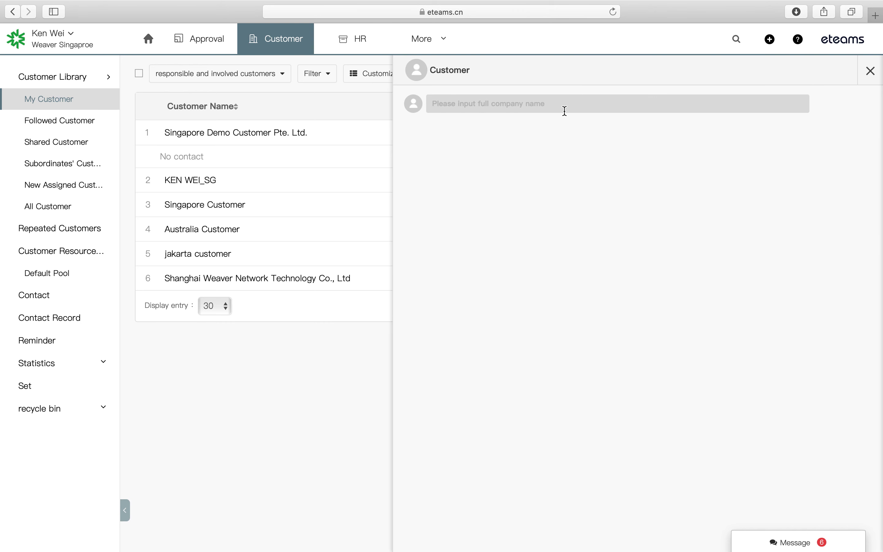
{"action": "type", "text": "Sing"}
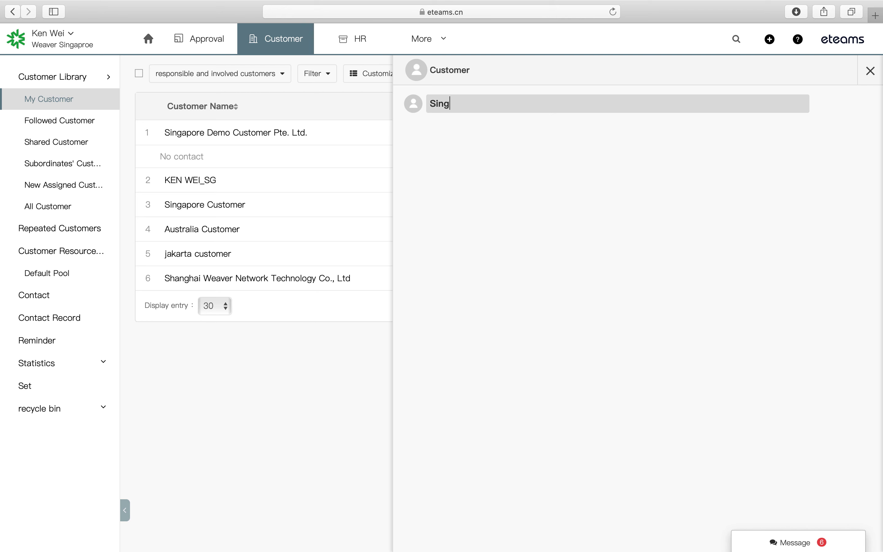
{"action": "type", "text": "apore DEMO"}
{"action": "key", "text": "BackSpace"}
{"action": "key", "text": "BackSpace"}
{"action": "key", "text": "BackSpace"}
{"action": "type", "text": "emo"}
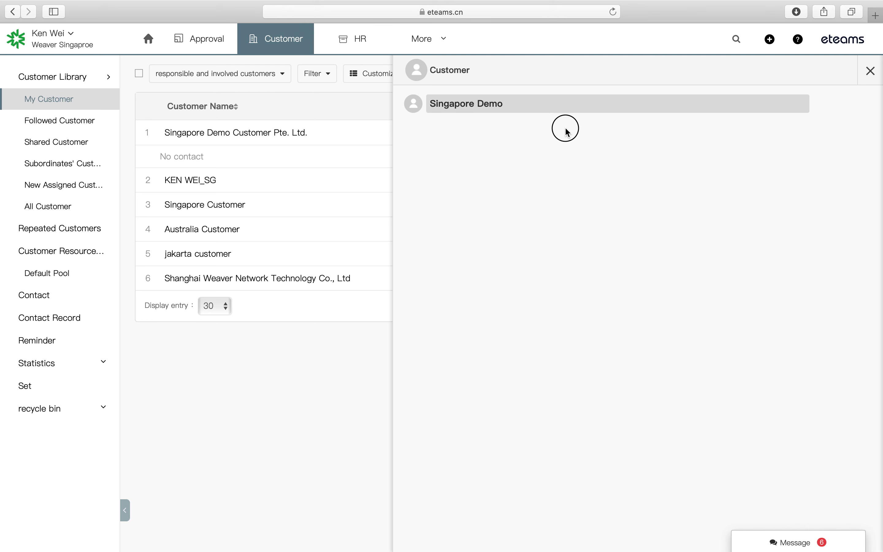
{"action": "left_click", "coordinate": [564, 124]}
{"action": "left_click", "coordinate": [555, 105]}
{"action": "key", "text": "Return"}
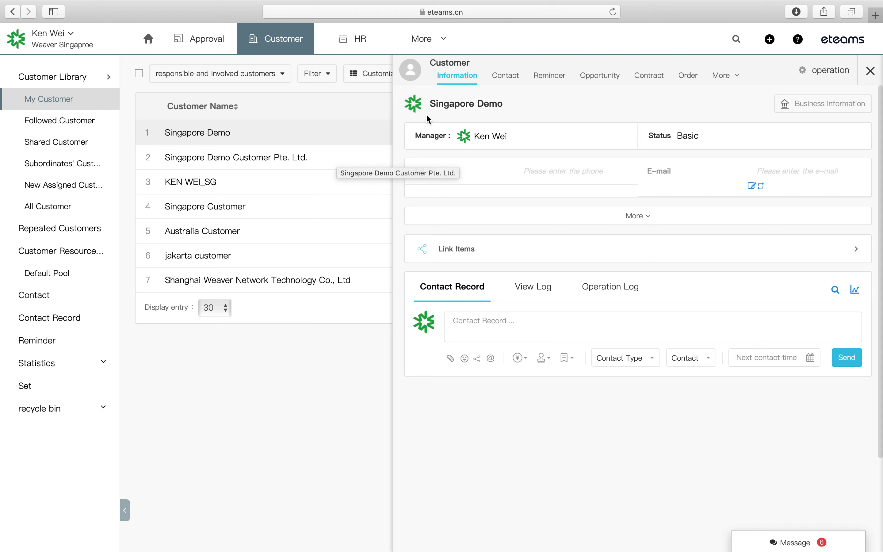
- Delete the Singapore Demo customer and open Singapore Demo Customer Pte. Ltd.'s record
{"action": "left_click", "coordinate": [827, 74]}
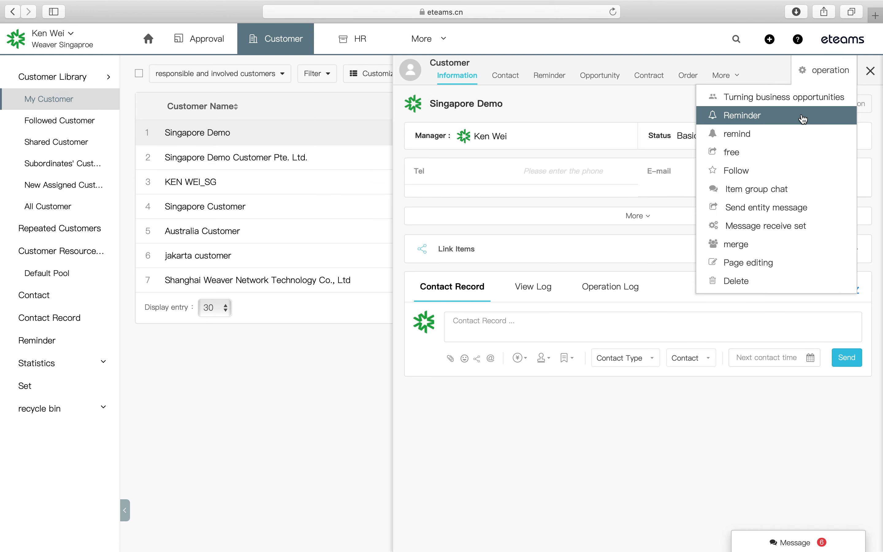
{"action": "left_click", "coordinate": [753, 285]}
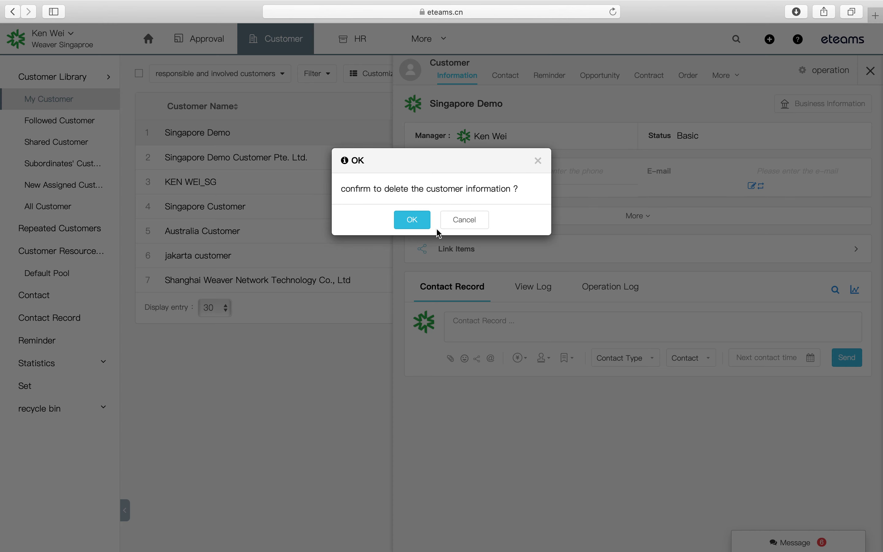
{"action": "left_click", "coordinate": [414, 220]}
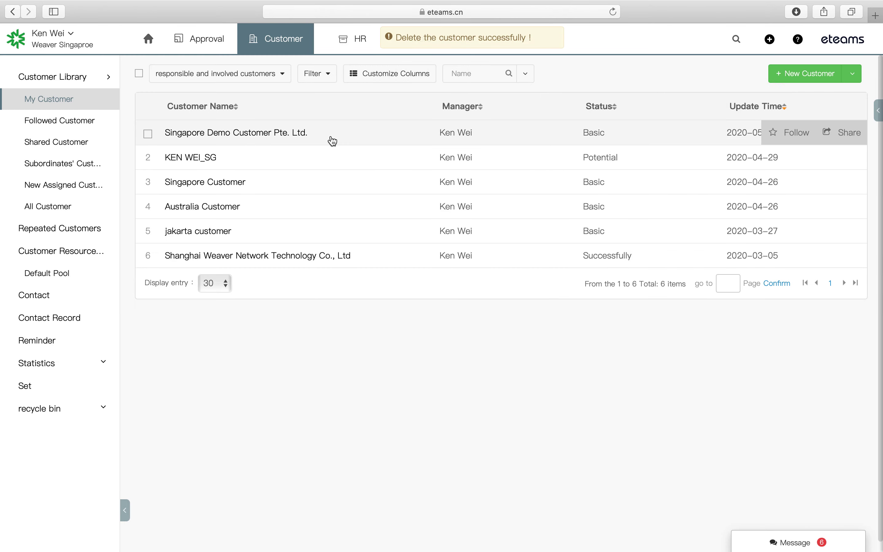
{"action": "left_click", "coordinate": [332, 140]}
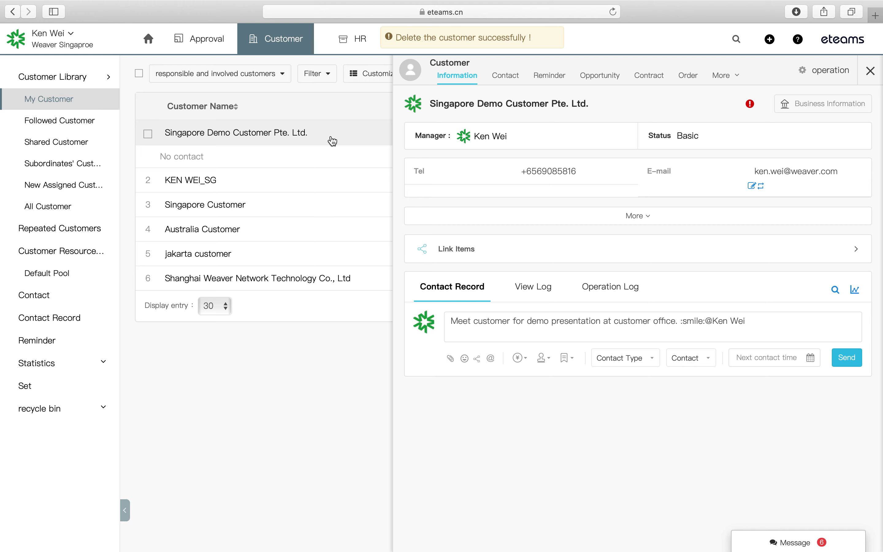
- Expand all of Singapore Demo Customer Pte. Ltd.'s fields and check the Tel and empty Fax entries
{"action": "left_click", "coordinate": [631, 216]}
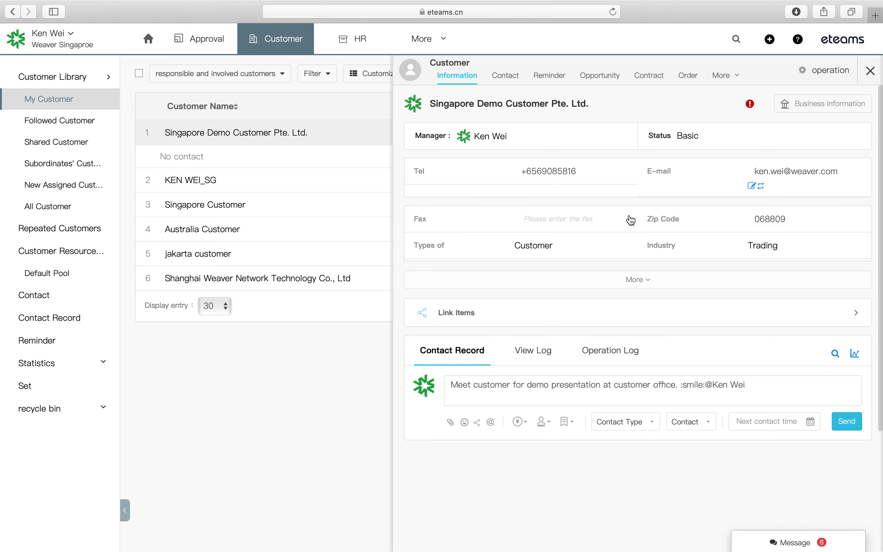
{"action": "left_click", "coordinate": [583, 172]}
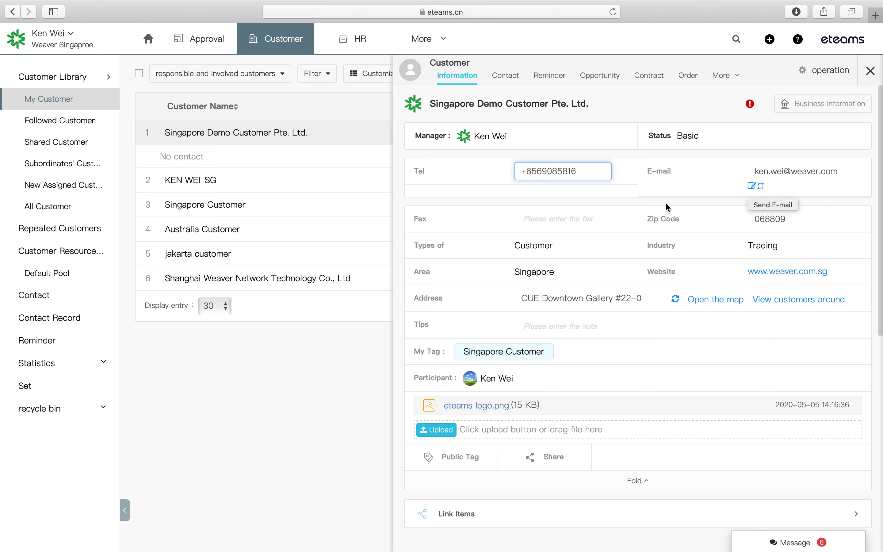
{"action": "left_click", "coordinate": [570, 219]}
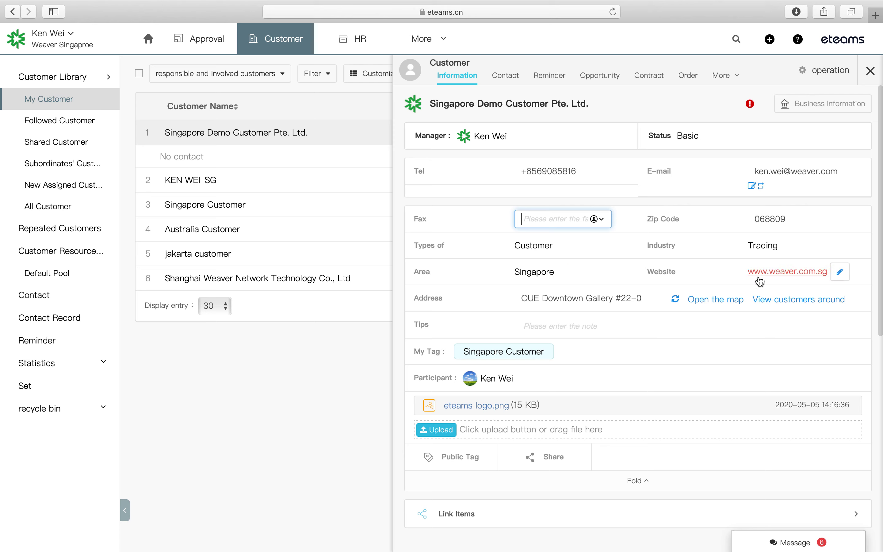
- Check the customer's address, then save the Tips note 'Customer do whole sales'
{"action": "left_click", "coordinate": [536, 300]}
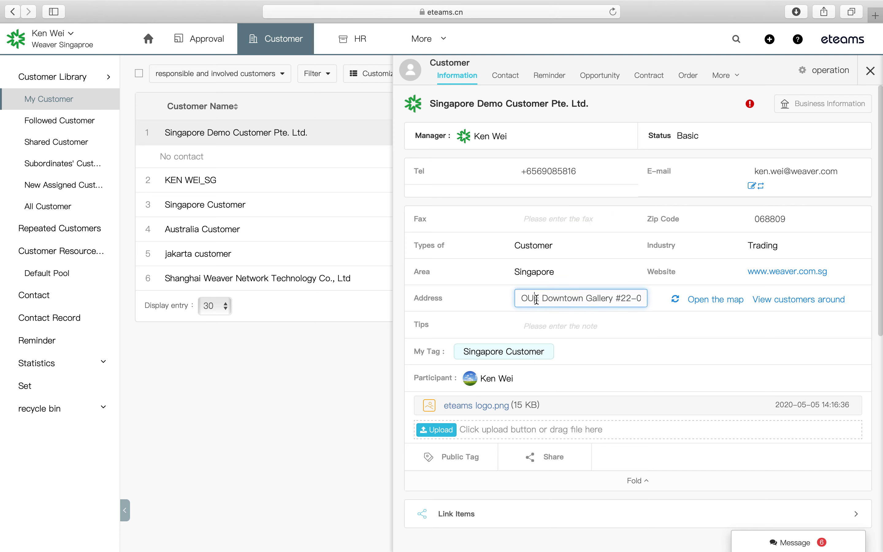
{"action": "left_click_drag", "start_coordinate": [536, 300], "coordinate": [647, 298]}
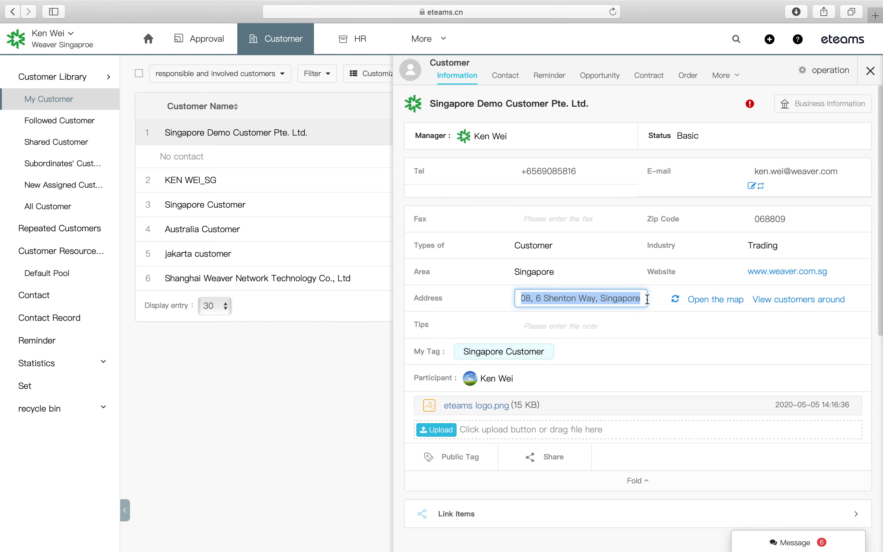
{"action": "left_click", "coordinate": [542, 329]}
{"action": "type", "text": "Cus"}
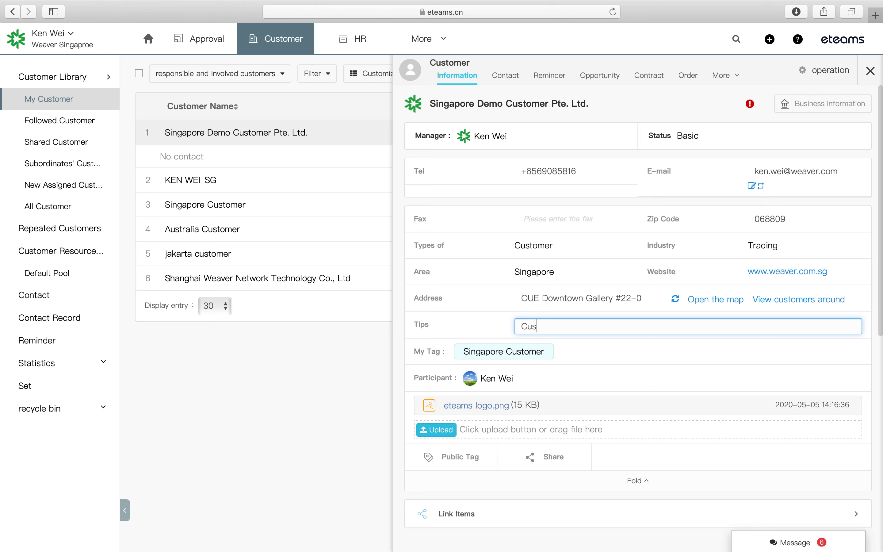
{"action": "type", "text": "tomer do whole sales"}
{"action": "left_click", "coordinate": [592, 349]}
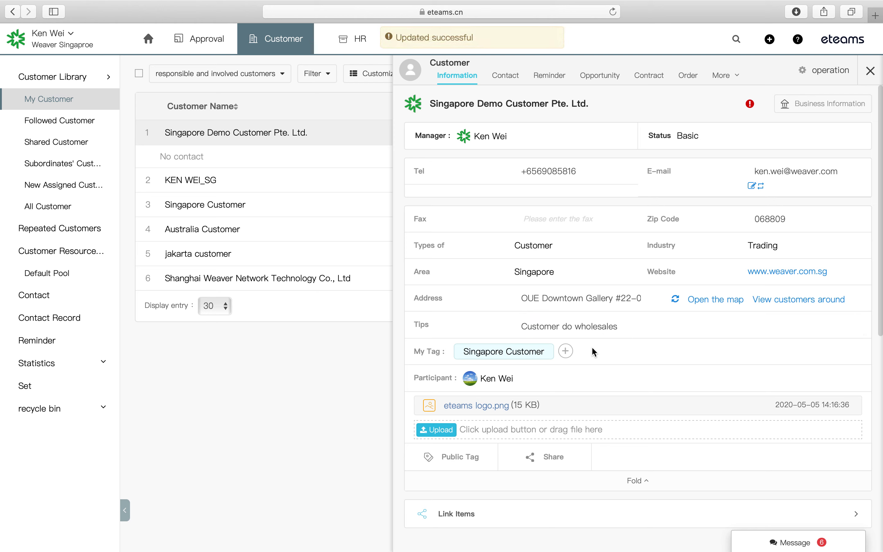
{"action": "mouse_move", "coordinate": [489, 367]}
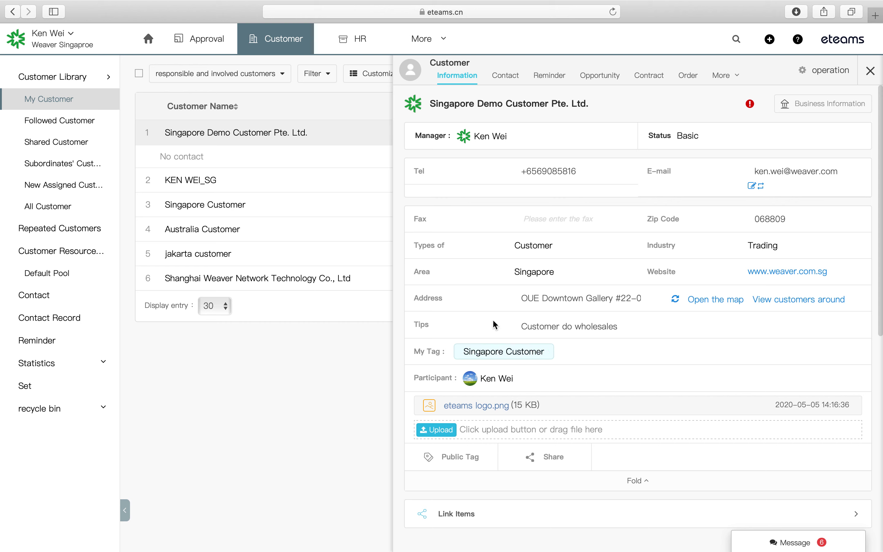
{"action": "mouse_move", "coordinate": [509, 408]}
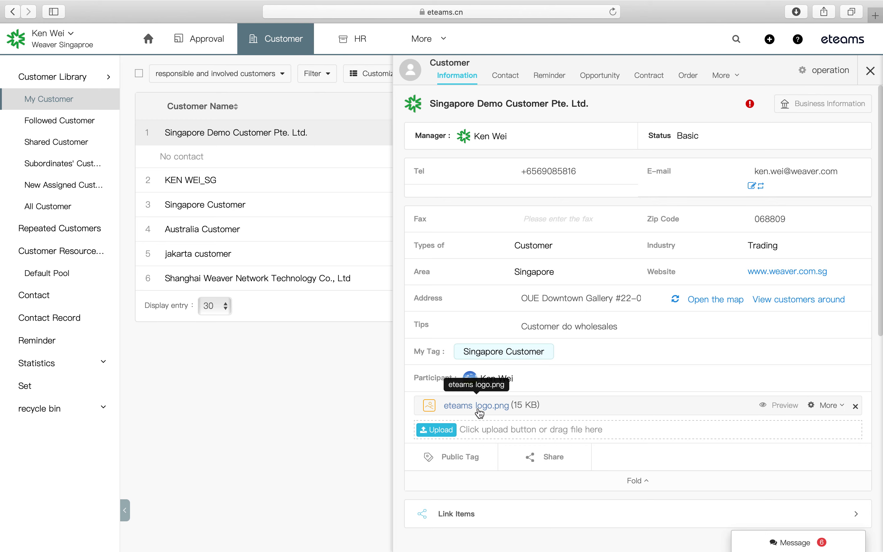
{"action": "left_click", "coordinate": [785, 405]}
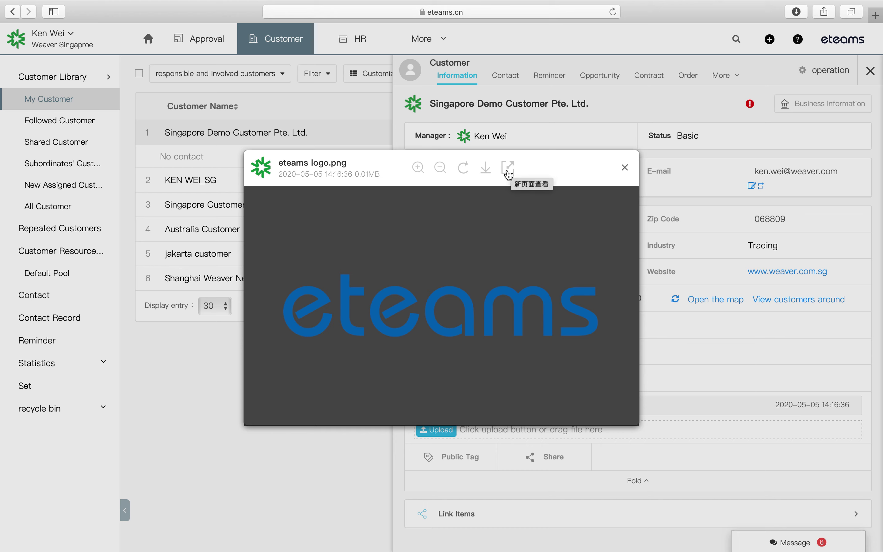
{"action": "left_click", "coordinate": [625, 169]}
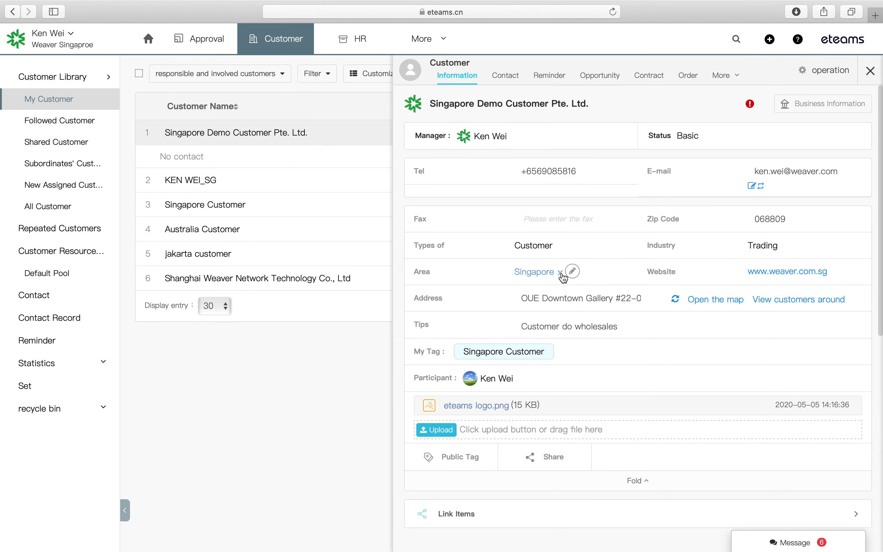
- Expand the Link Items section of the contact record form
{"action": "scroll", "coordinate": [562, 278], "scroll_direction": "down", "scroll_amount": 5}
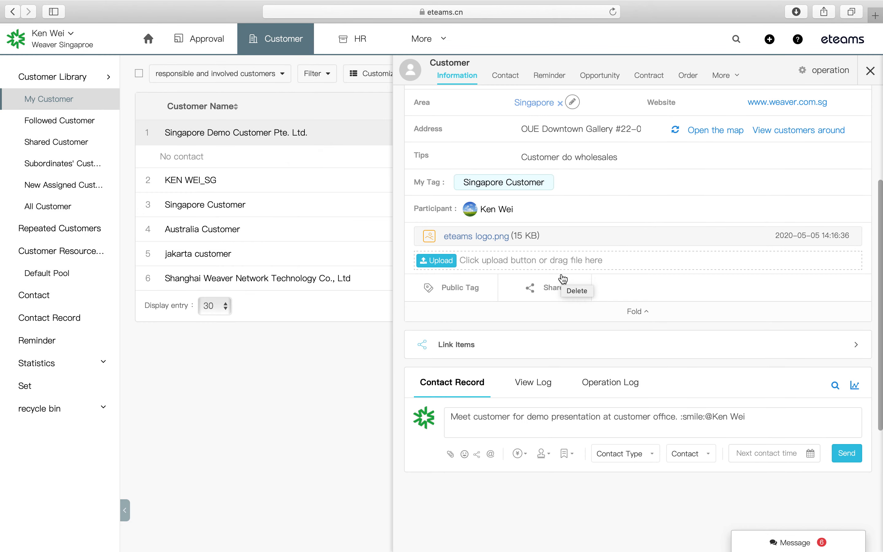
{"action": "left_click", "coordinate": [584, 344]}
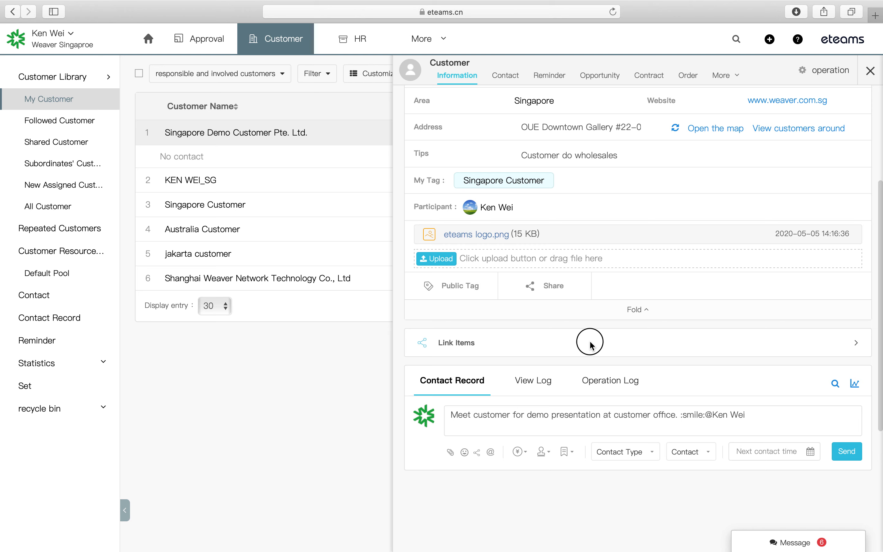
{"action": "scroll", "coordinate": [598, 343], "scroll_direction": "down", "scroll_amount": 1}
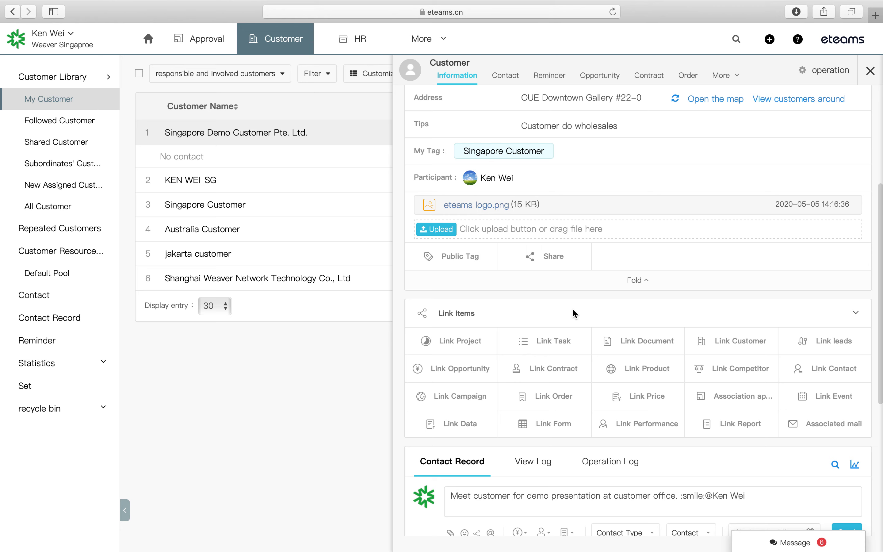
{"action": "scroll", "coordinate": [572, 308], "scroll_direction": "down", "scroll_amount": 3}
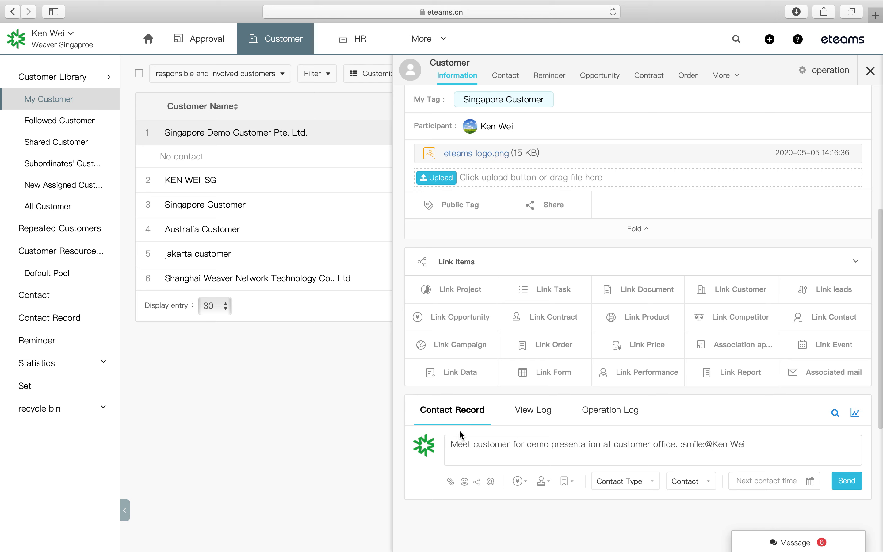
- Replace the note's plain-text mention with a proper colleague mention from the @ picker
{"action": "left_click", "coordinate": [454, 444]}
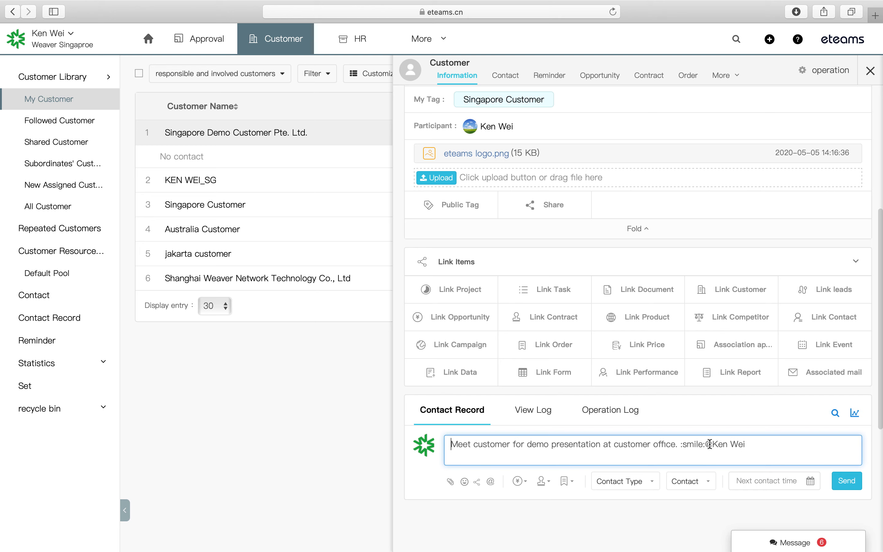
{"action": "left_click", "coordinate": [752, 444]}
{"action": "left_click_drag", "start_coordinate": [752, 444], "coordinate": [707, 444]}
{"action": "key", "text": "BackSpace"}
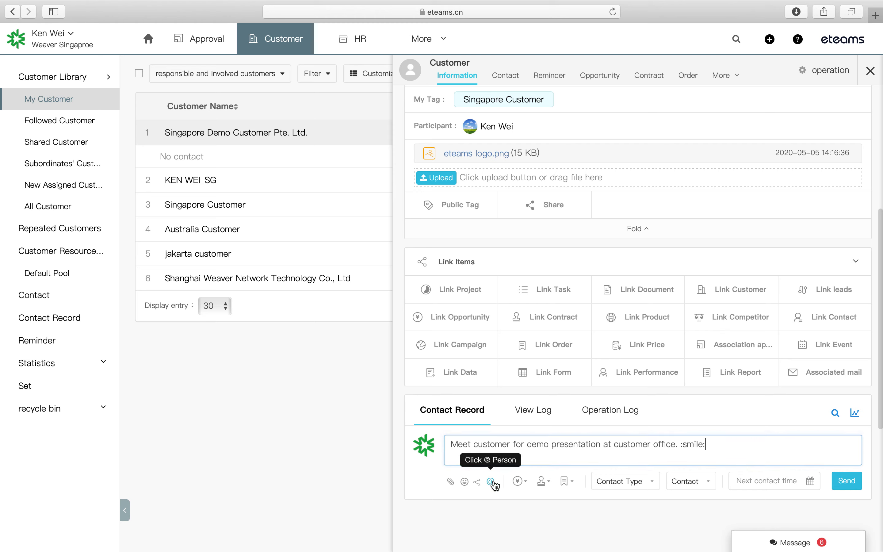
{"action": "left_click", "coordinate": [493, 483]}
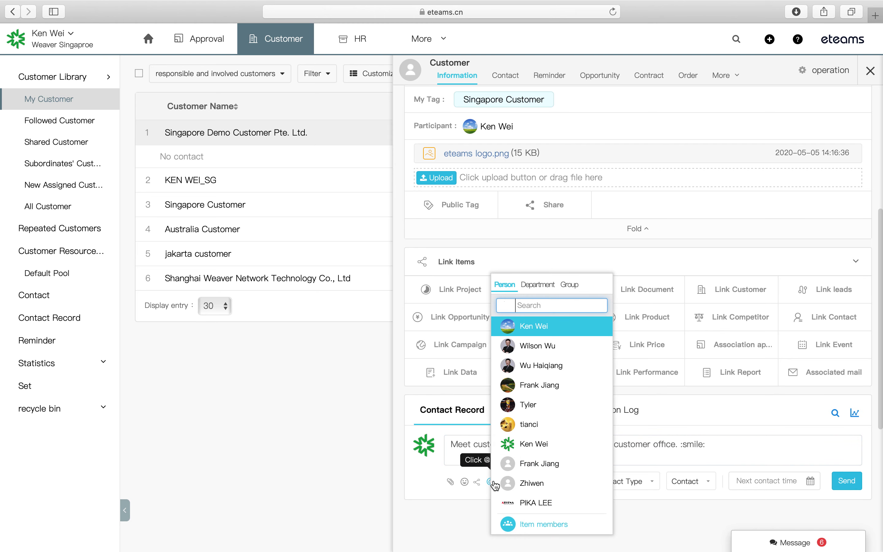
{"action": "left_click", "coordinate": [546, 326]}
{"action": "left_click", "coordinate": [759, 480]}
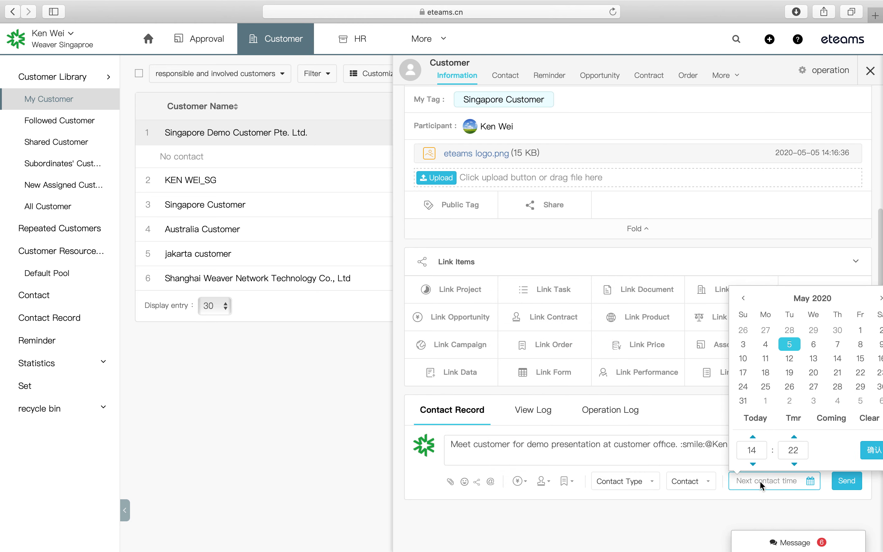
{"action": "left_click", "coordinate": [789, 358]}
{"action": "scroll", "coordinate": [584, 456], "scroll_direction": "down", "scroll_amount": 3}
{"action": "left_click", "coordinate": [537, 397]}
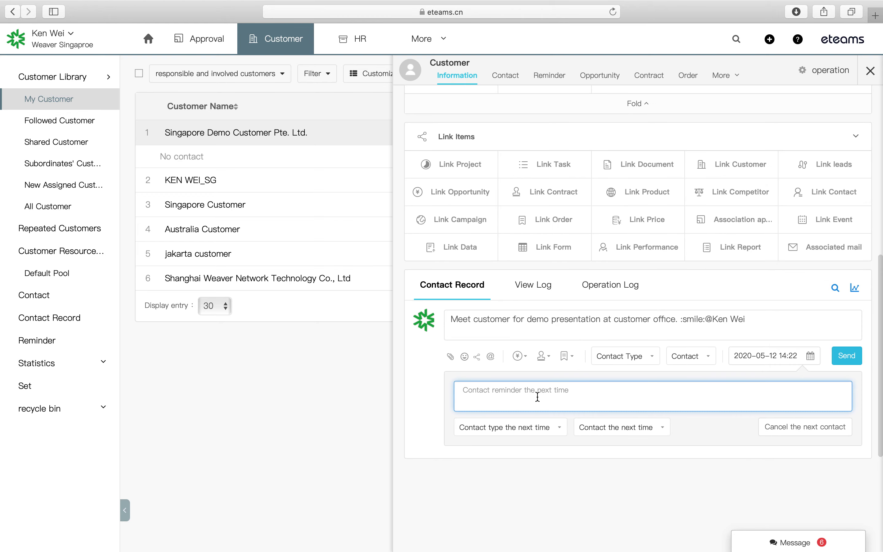
- Add a meeting reminder 'Discuss the quotation with customer in Weaver office' and send the record
{"action": "type", "text": "W"}
{"action": "key", "text": "BackSpace"}
{"action": "type", "text": "Wil"}
{"action": "key", "text": "BackSpace"}
{"action": "key", "text": "BackSpace"}
{"action": "key", "text": "BackSpace"}
{"action": "type", "text": "Dis"}
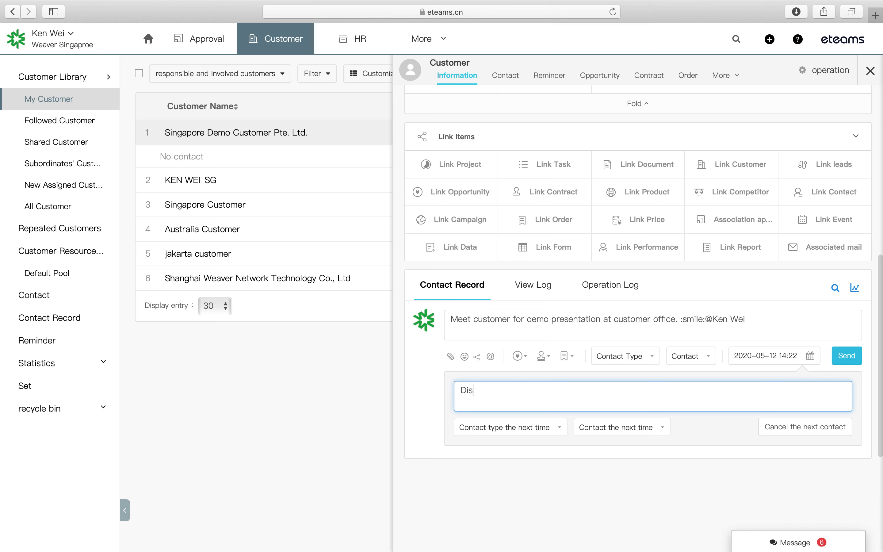
{"action": "type", "text": "cuss the quotation with cust"}
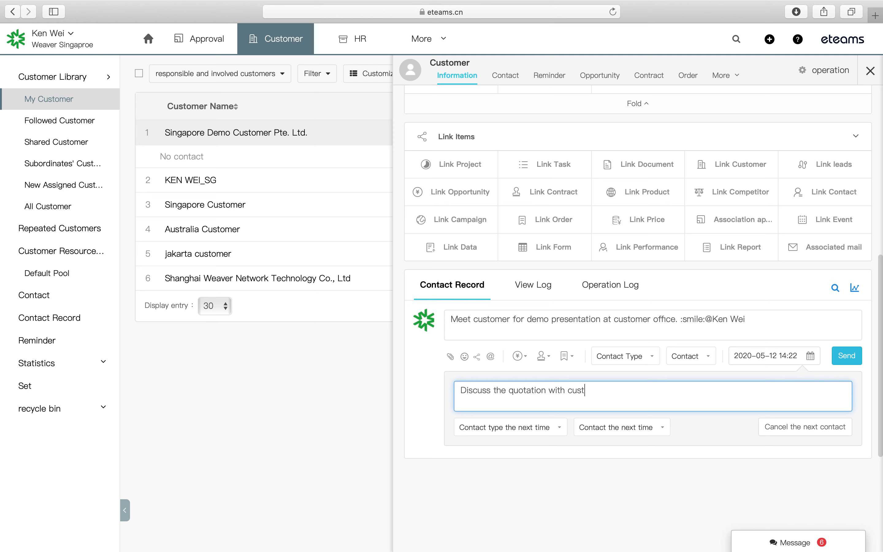
{"action": "type", "text": "omer in Weaver office"}
{"action": "left_click", "coordinate": [508, 426]}
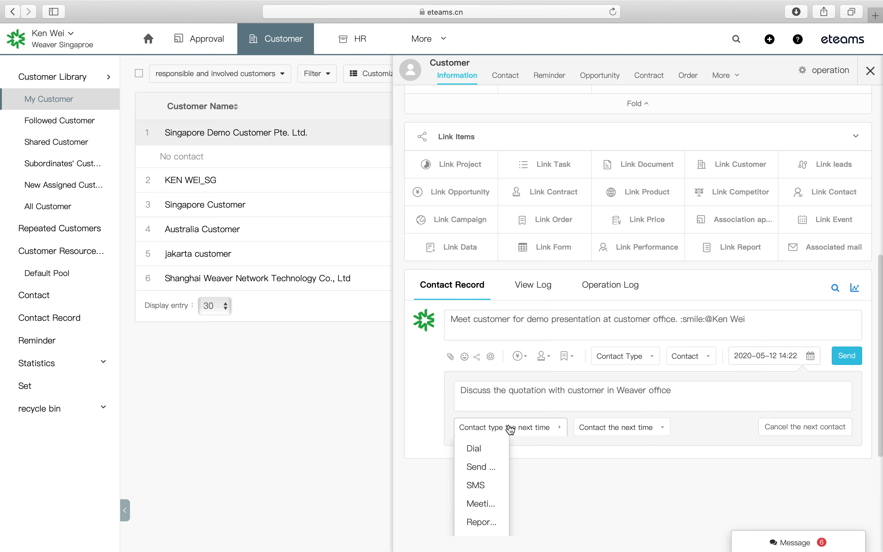
{"action": "left_click", "coordinate": [482, 504]}
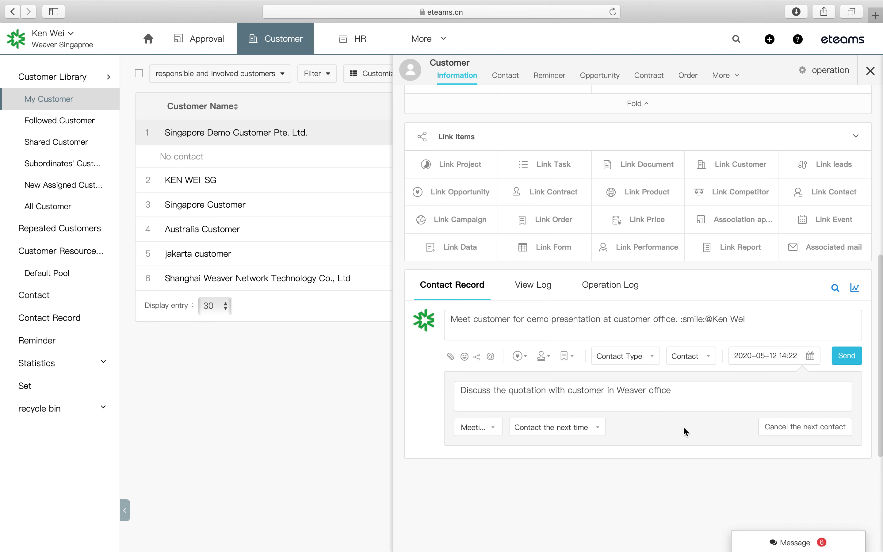
{"action": "left_click", "coordinate": [846, 355]}
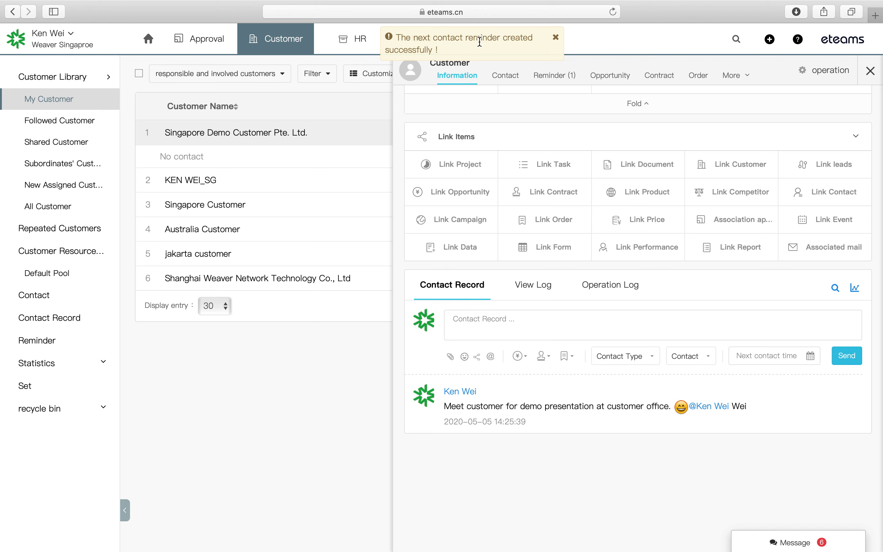
- Go to the customer's Contact tab and start a new contact
{"action": "scroll", "coordinate": [483, 112], "scroll_direction": "up", "scroll_amount": 10}
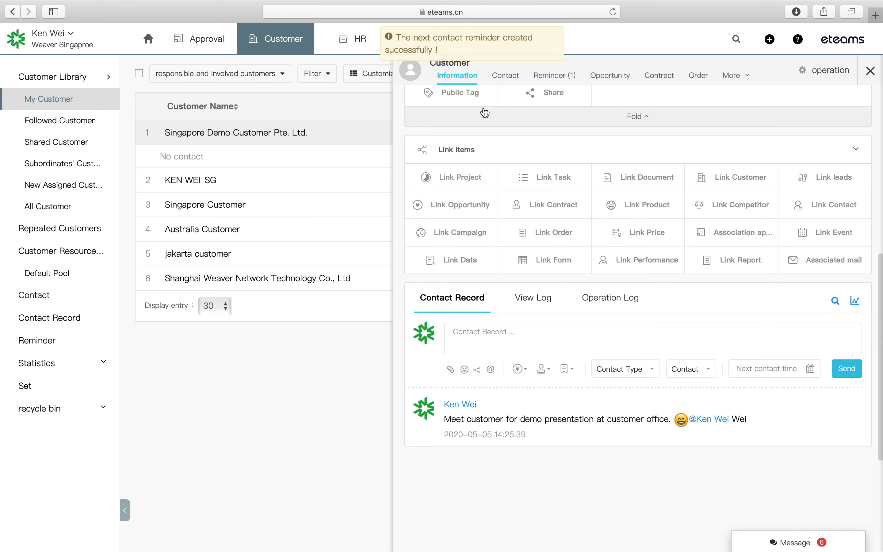
{"action": "scroll", "coordinate": [484, 112], "scroll_direction": "down", "scroll_amount": 5}
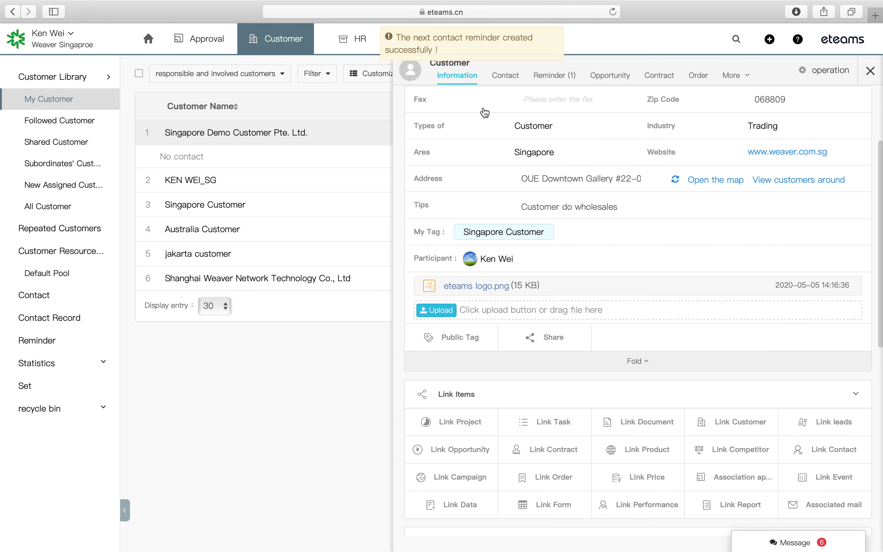
{"action": "scroll", "coordinate": [510, 167], "scroll_direction": "up", "scroll_amount": 5}
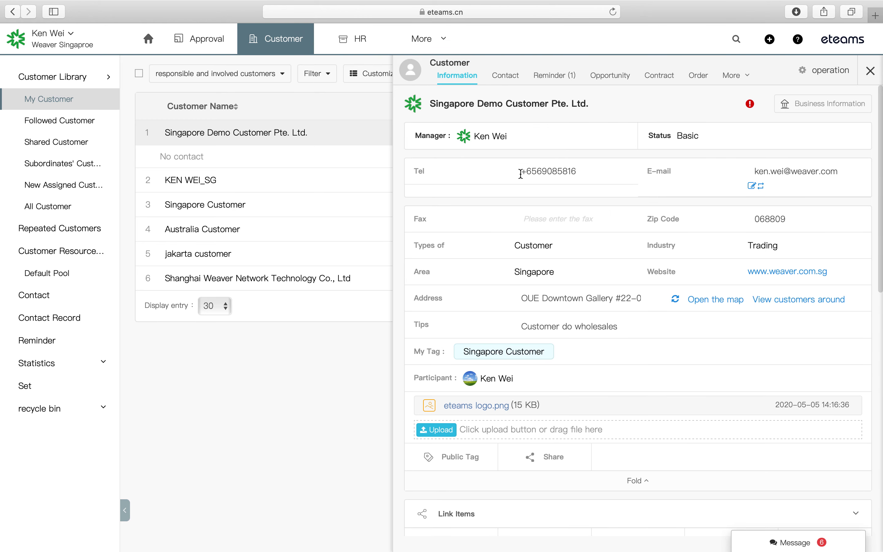
{"action": "left_click", "coordinate": [511, 80]}
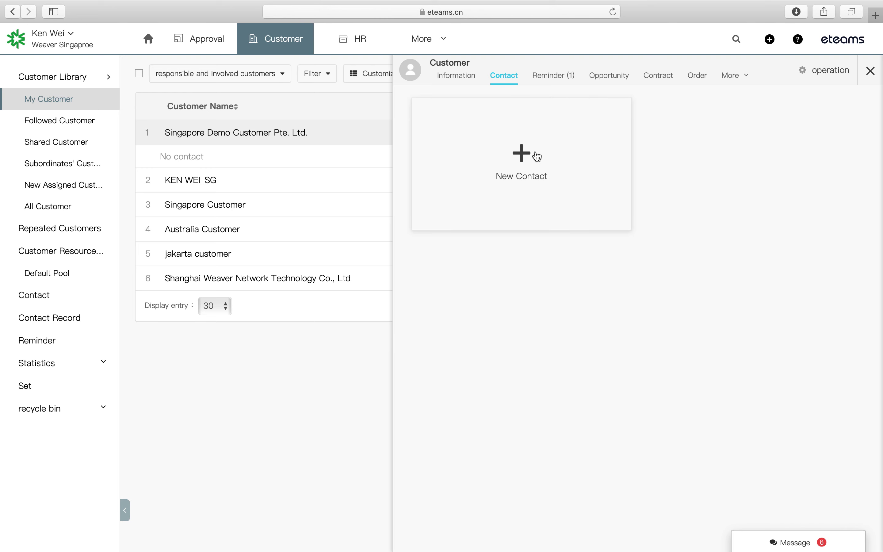
{"action": "left_click", "coordinate": [524, 154]}
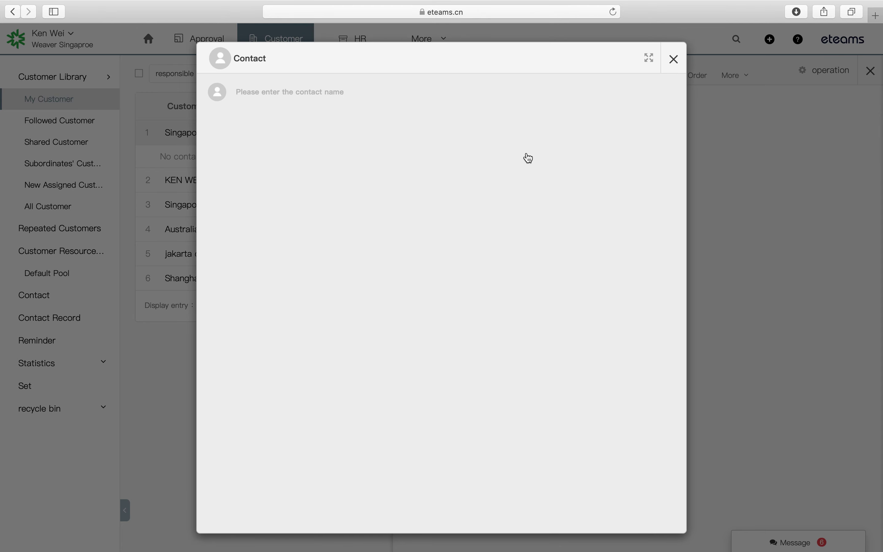
- Create the contact with their full name and the title General Manager
{"action": "left_click", "coordinate": [316, 100]}
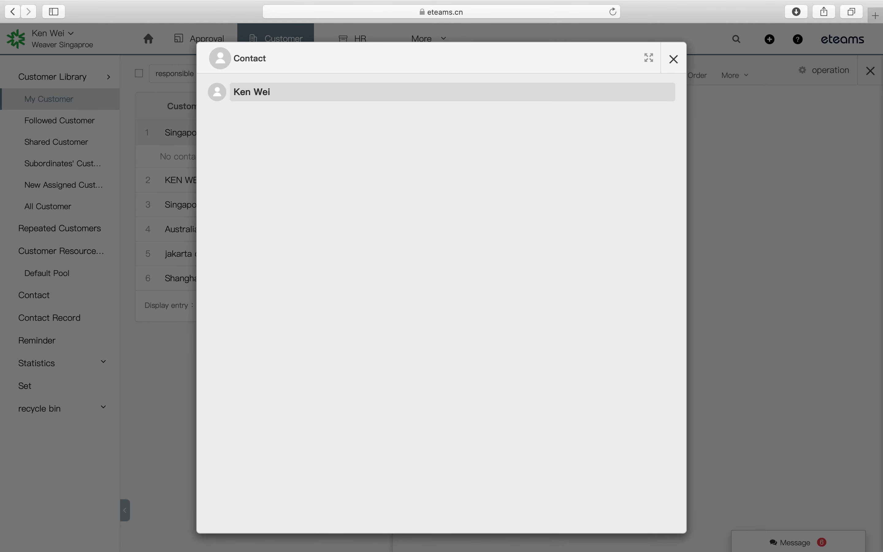
{"action": "key", "text": "Return"}
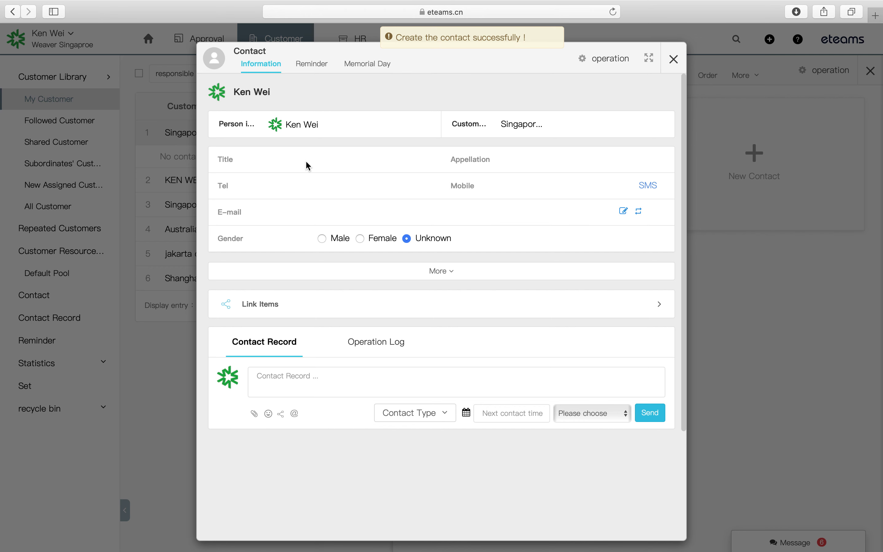
{"action": "left_click", "coordinate": [386, 155]}
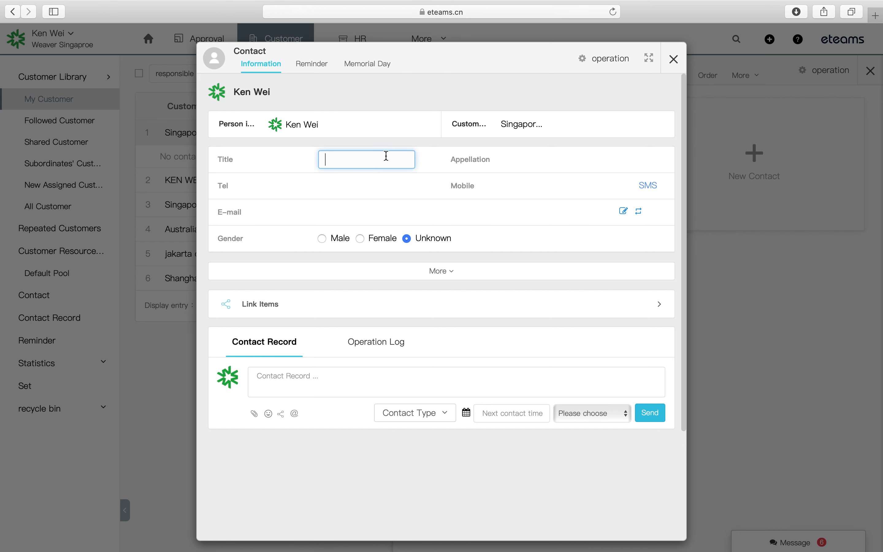
{"action": "type", "text": "General Ma"}
{"action": "type", "text": "nager"}
{"action": "left_click", "coordinate": [533, 165]}
{"action": "left_click", "coordinate": [564, 166]}
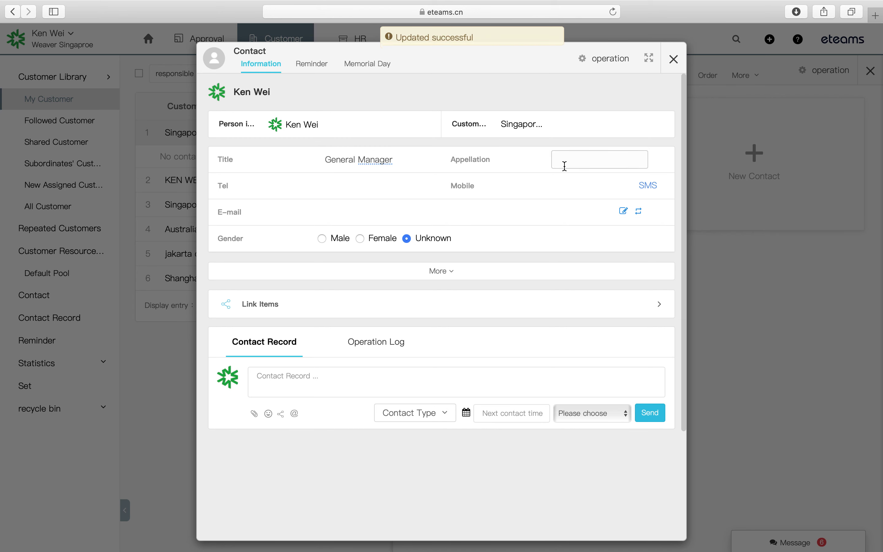
- Fill in the contact's telephone, mobile and e-mail, set gender to Male, and show more fields
{"action": "left_click", "coordinate": [372, 186]}
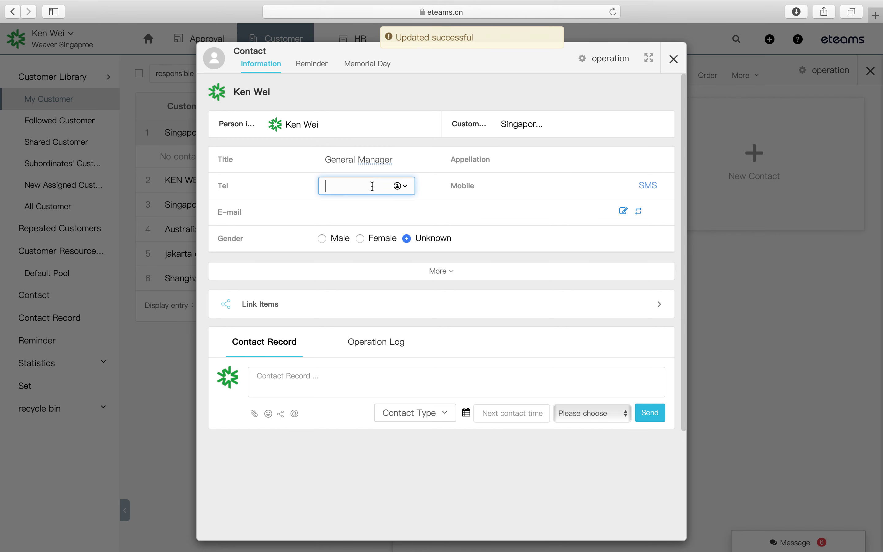
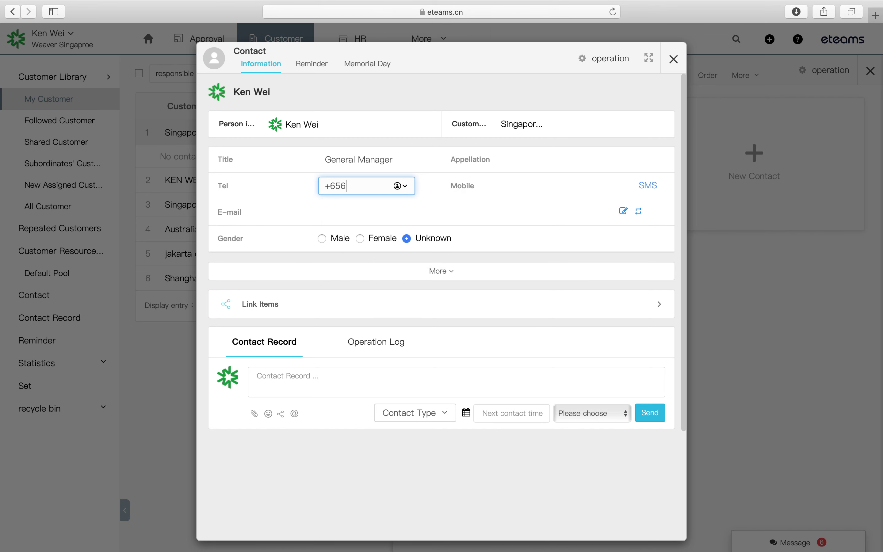
{"action": "key", "text": "Return"}
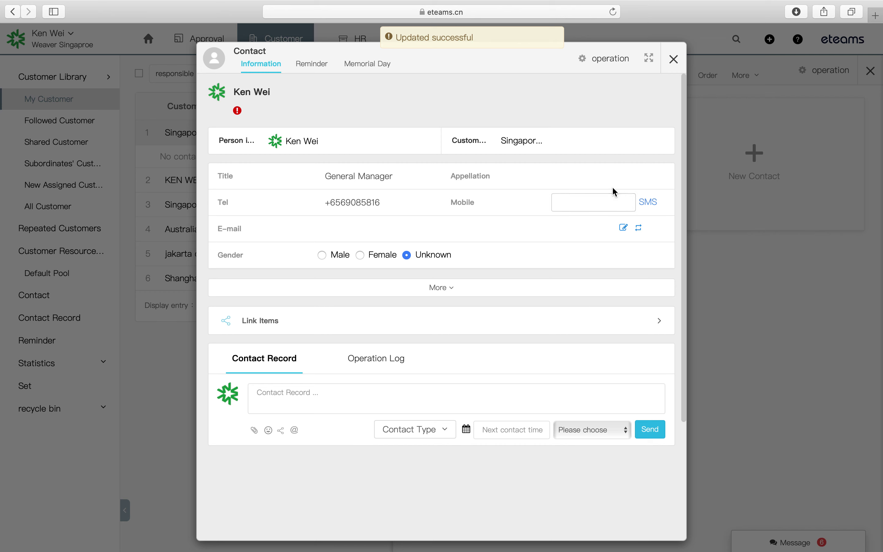
{"action": "left_click", "coordinate": [583, 201]}
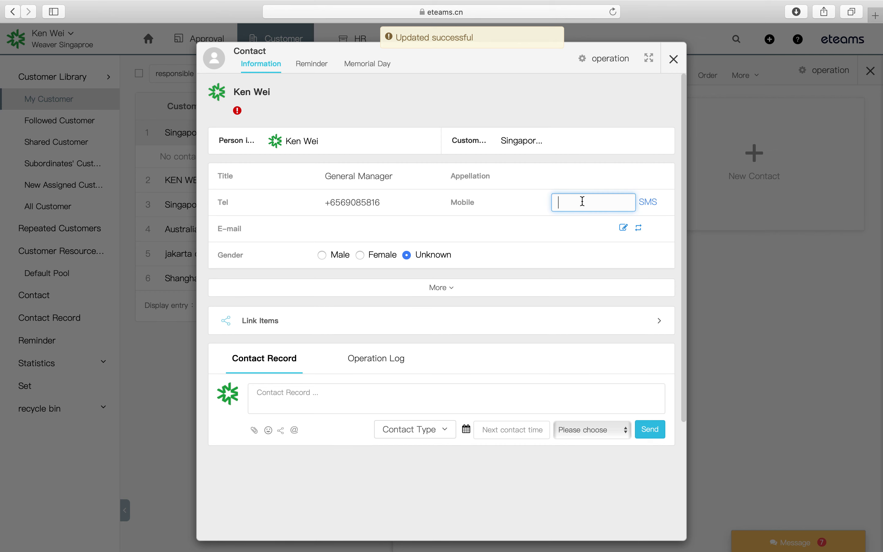
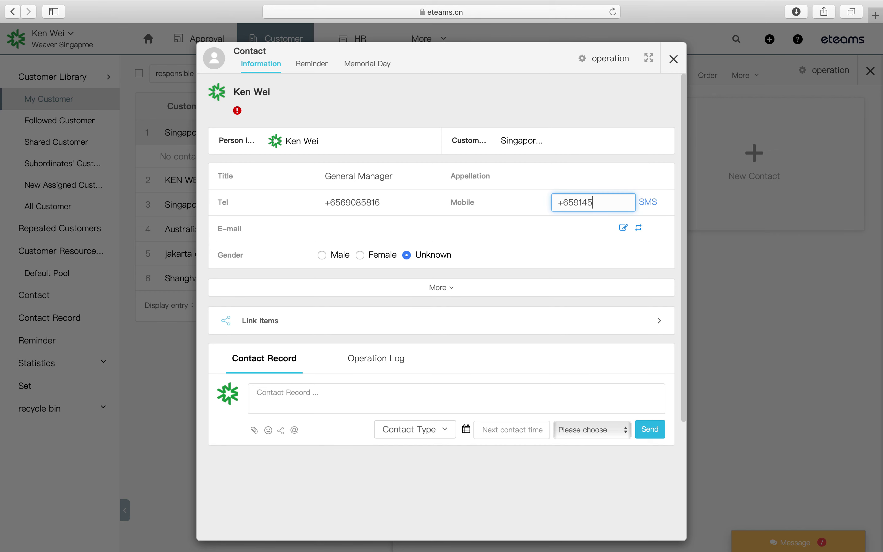
{"action": "key", "text": "Return"}
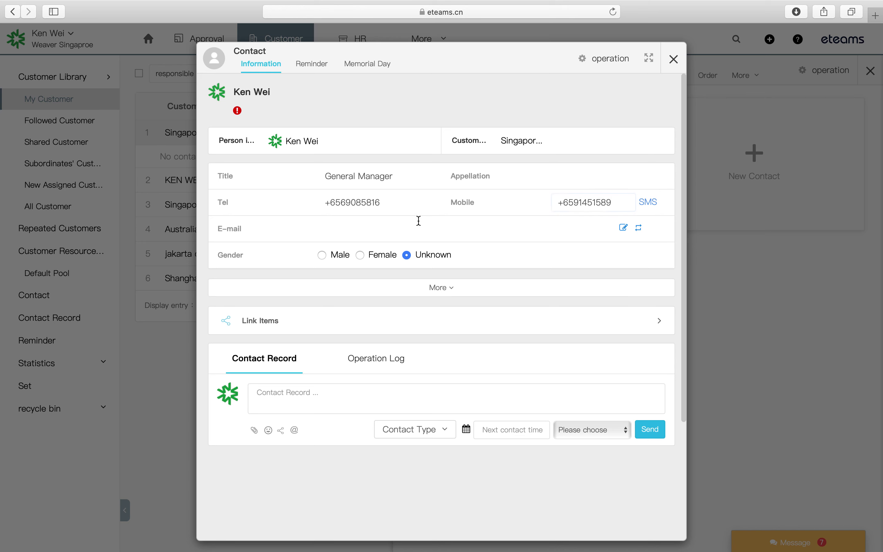
{"action": "left_click", "coordinate": [418, 222]}
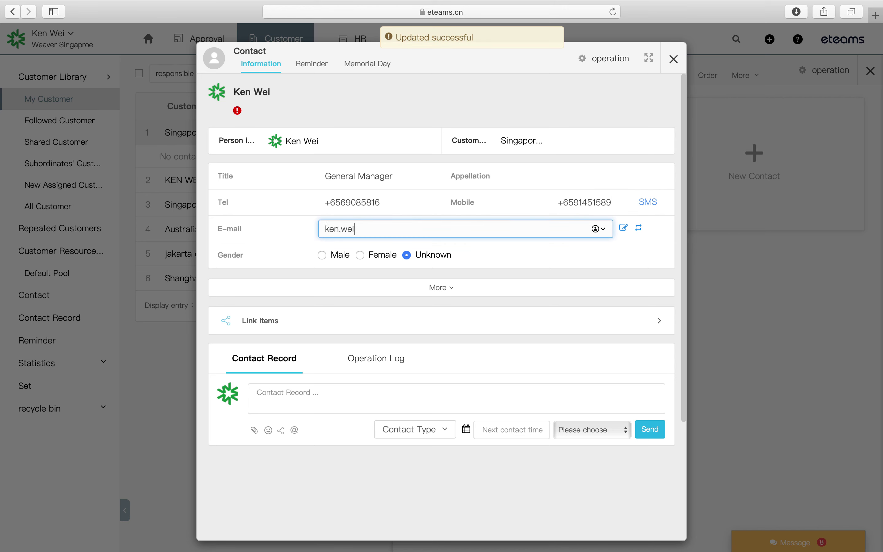
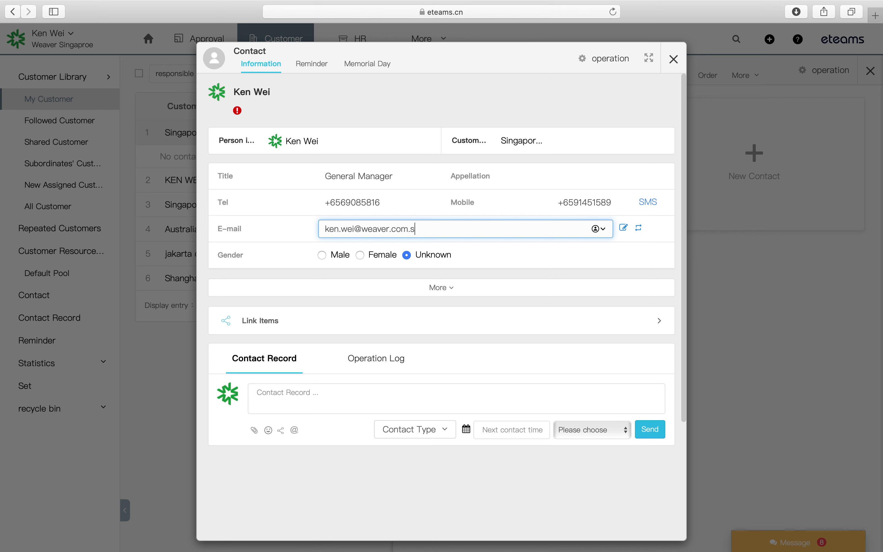
{"action": "left_click", "coordinate": [330, 257]}
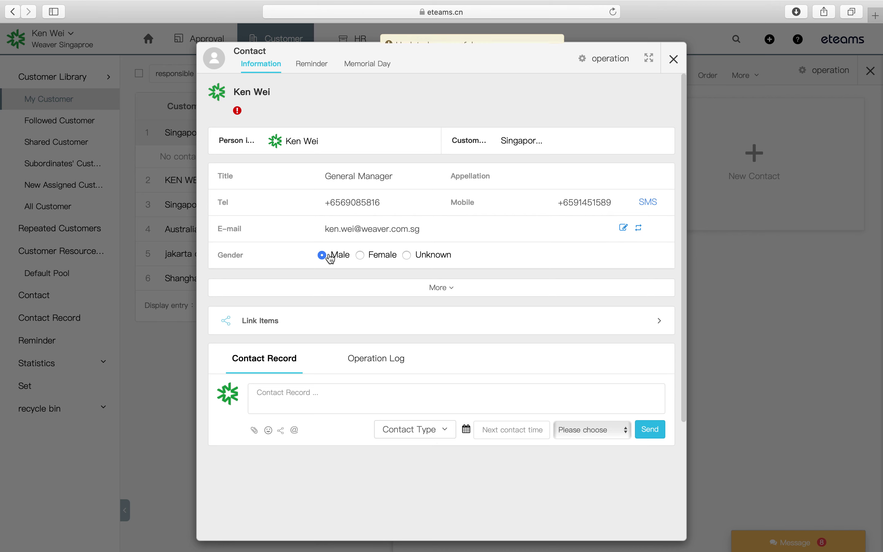
{"action": "left_click", "coordinate": [426, 288]}
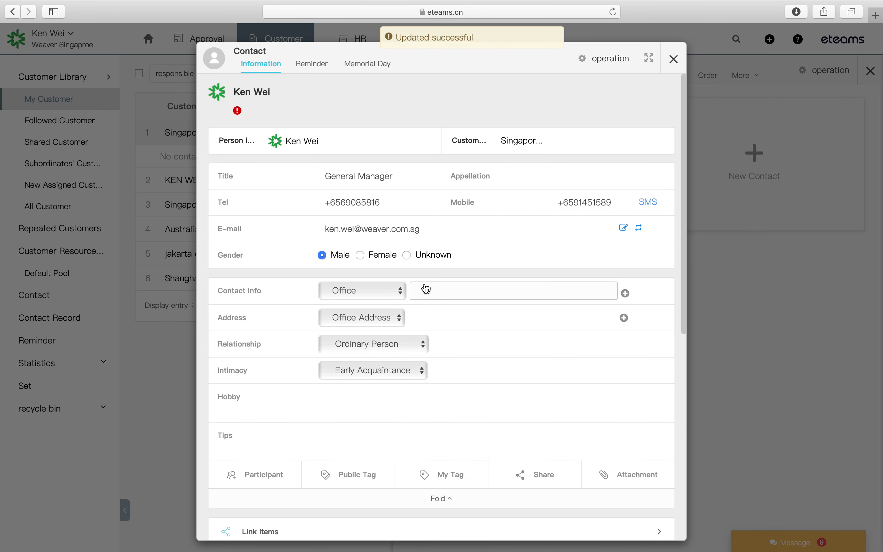
- Set the Office contact info to the contact's telephone number, copied from the Tel field
{"action": "left_click", "coordinate": [359, 290]}
{"action": "left_click", "coordinate": [346, 292]}
{"action": "left_click", "coordinate": [439, 293]}
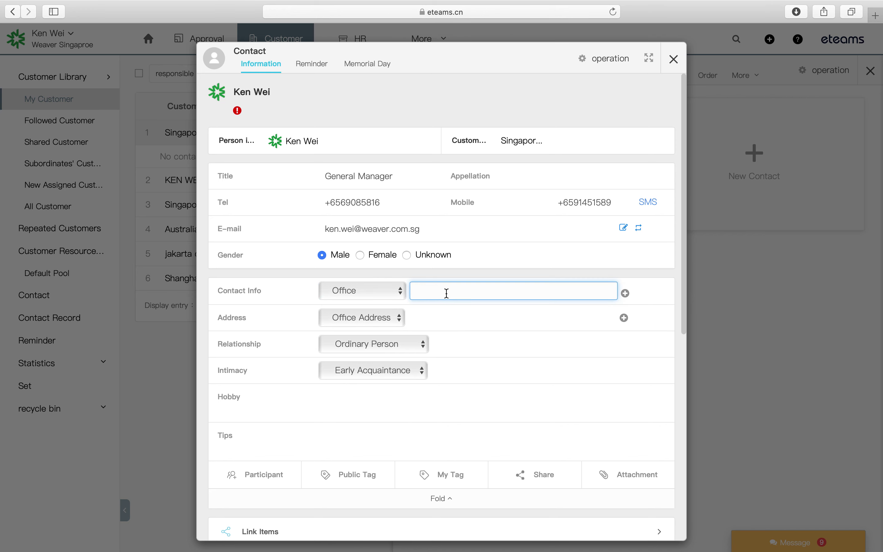
{"action": "type", "text": "+"}
{"action": "left_click_drag", "start_coordinate": [326, 203], "coordinate": [390, 203]}
{"action": "key", "text": "super+c"}
{"action": "left_click", "coordinate": [442, 291]}
{"action": "left_click_drag", "start_coordinate": [443, 290], "coordinate": [389, 291]}
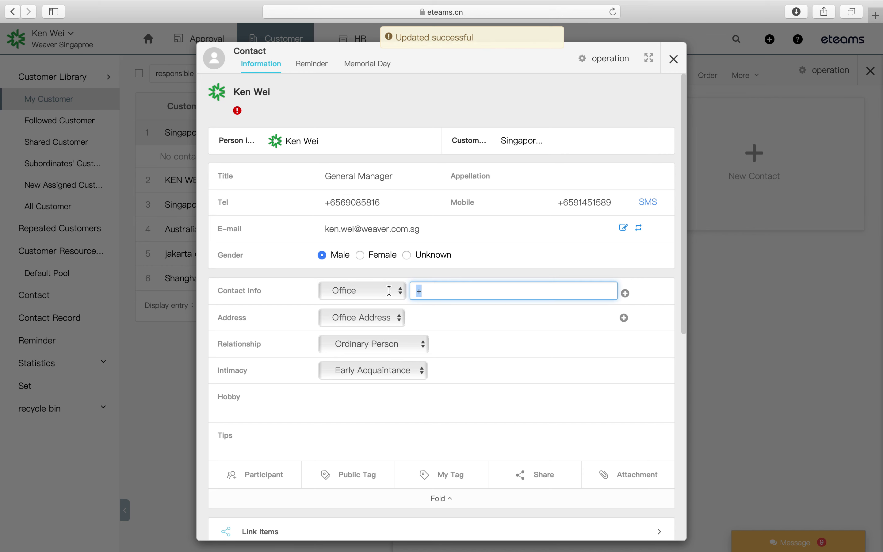
{"action": "key", "text": "super+v"}
- Enter the contact's office address
{"action": "left_click", "coordinate": [422, 316]}
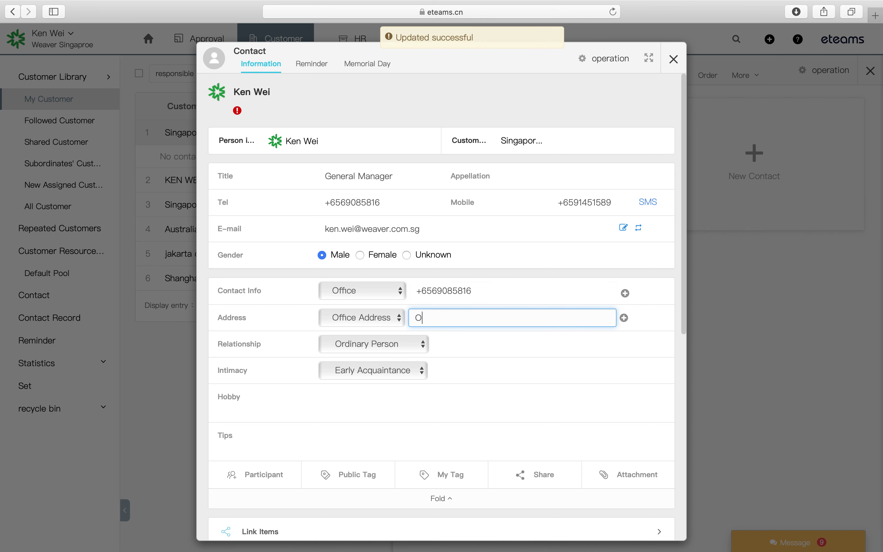
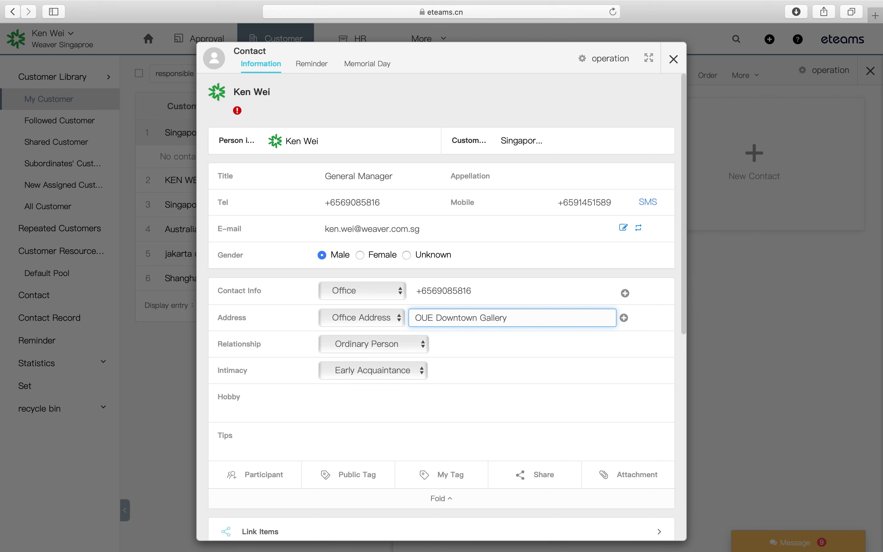
- Keep the relationship as Ordinary Person and add the hobby 'Like golf, swimming'
{"action": "left_click", "coordinate": [377, 351]}
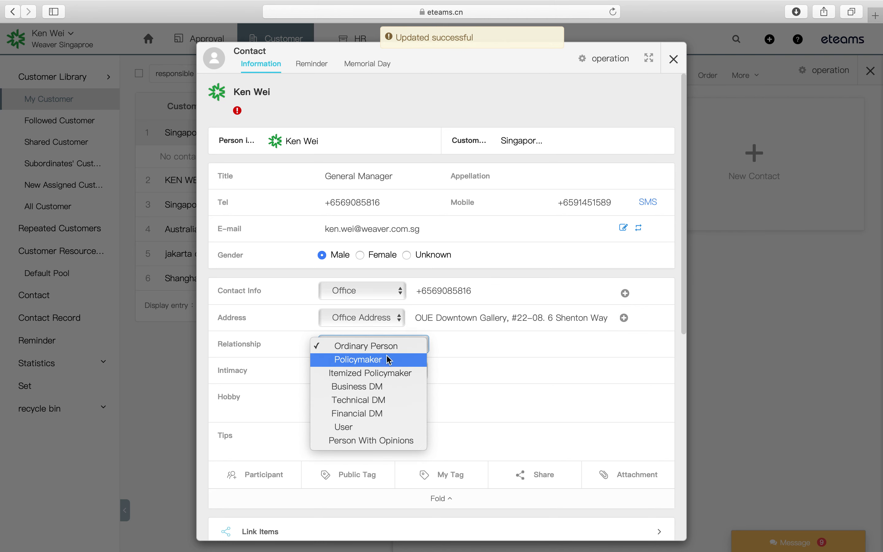
{"action": "left_click", "coordinate": [480, 354]}
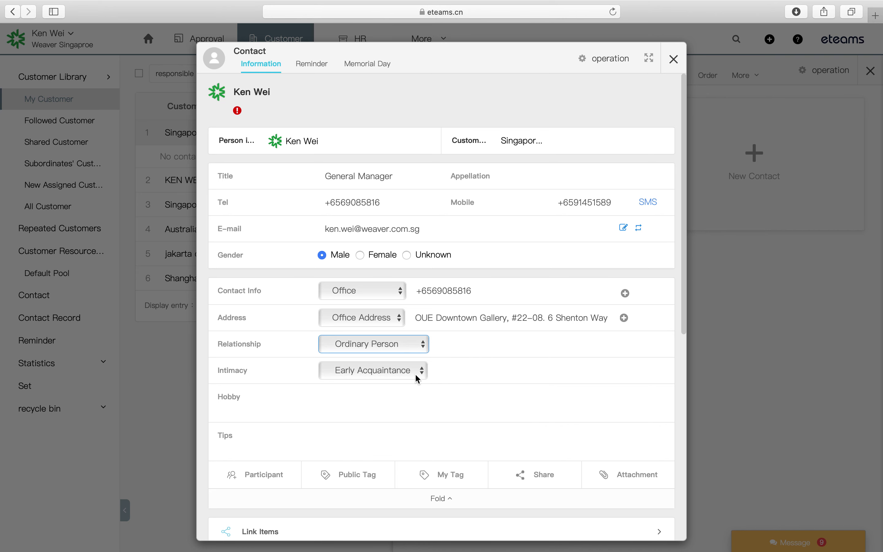
{"action": "left_click", "coordinate": [372, 400]}
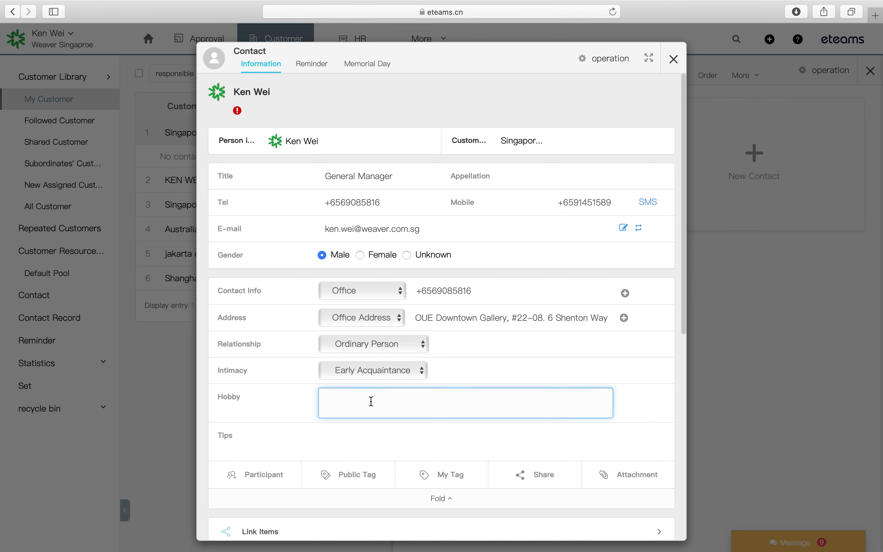
{"action": "type", "text": "Like golf, swimming"}
{"action": "scroll", "coordinate": [442, 366], "scroll_direction": "down", "scroll_amount": 2}
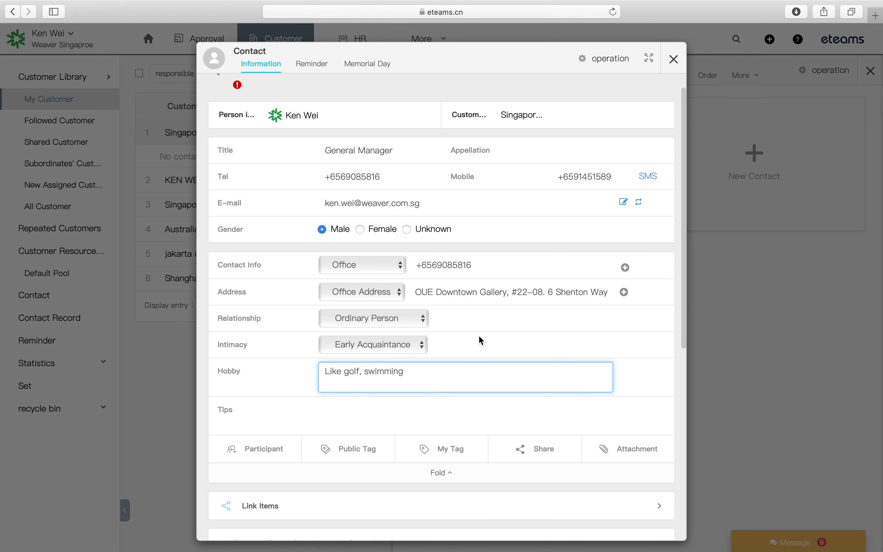
{"action": "scroll", "coordinate": [478, 337], "scroll_direction": "down", "scroll_amount": 3}
{"action": "left_click", "coordinate": [342, 454]}
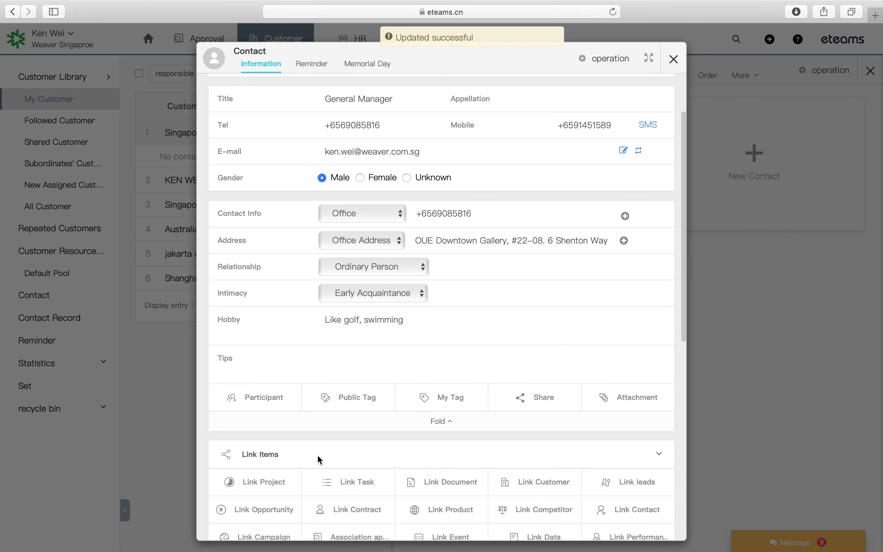
{"action": "scroll", "coordinate": [317, 454], "scroll_direction": "down", "scroll_amount": 6}
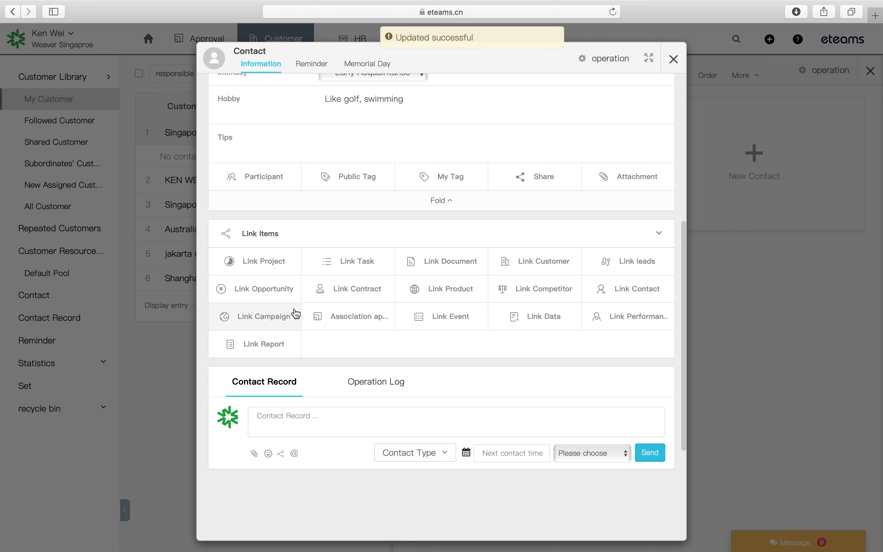
{"action": "left_click", "coordinate": [518, 272]}
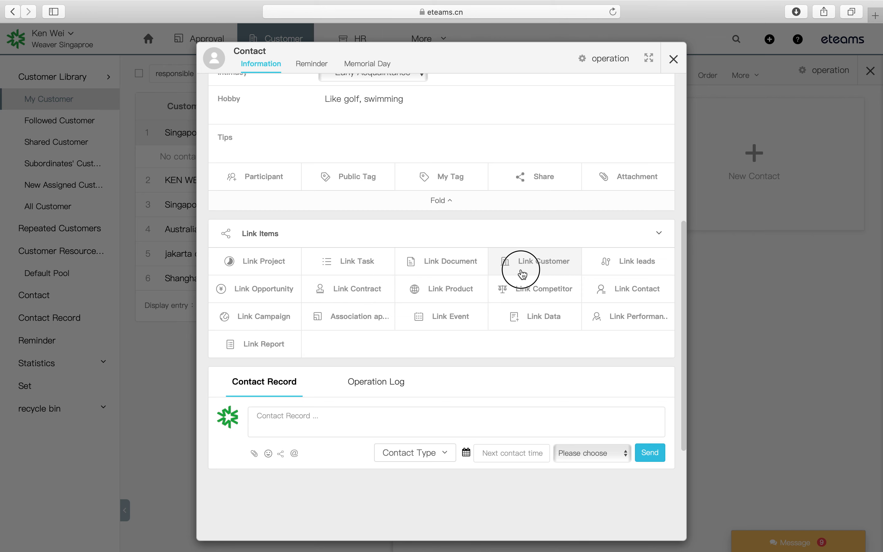
{"action": "scroll", "coordinate": [394, 276], "scroll_direction": "up", "scroll_amount": 7}
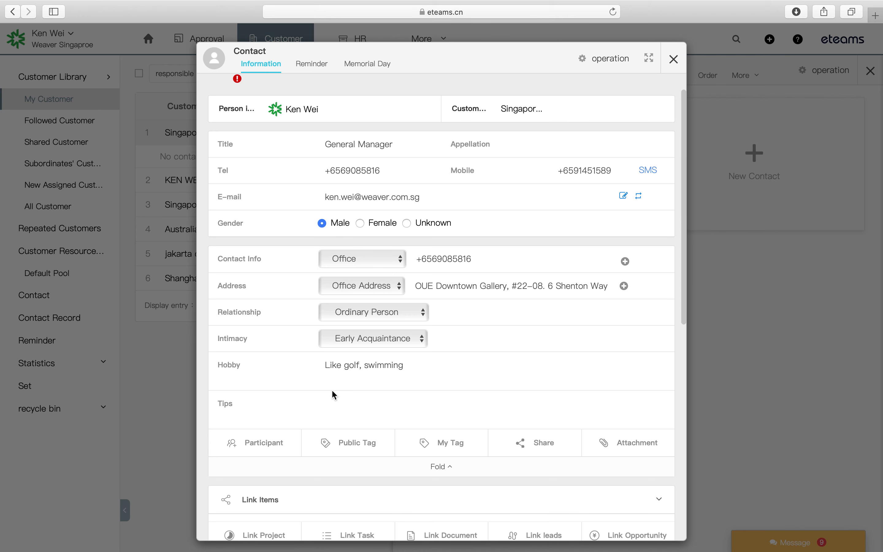
{"action": "scroll", "coordinate": [332, 390], "scroll_direction": "down", "scroll_amount": 3}
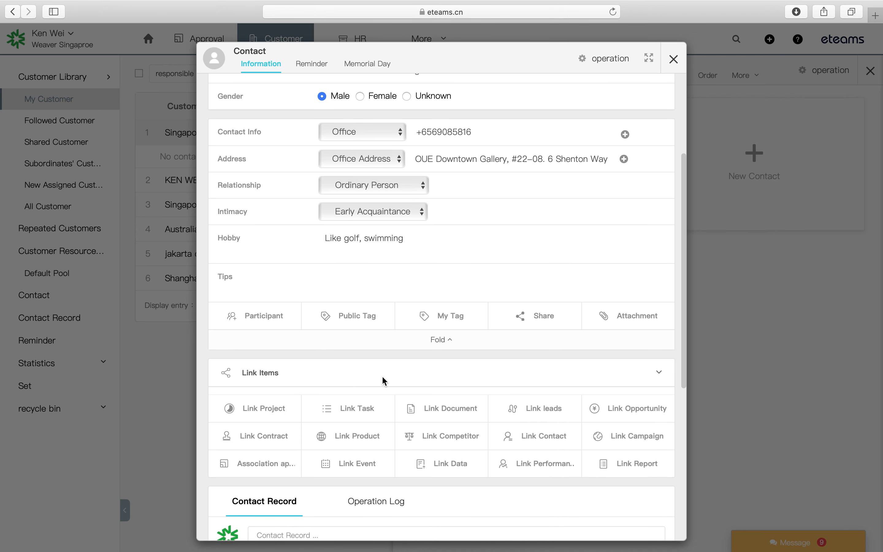
{"action": "scroll", "coordinate": [486, 415], "scroll_direction": "down", "scroll_amount": 2}
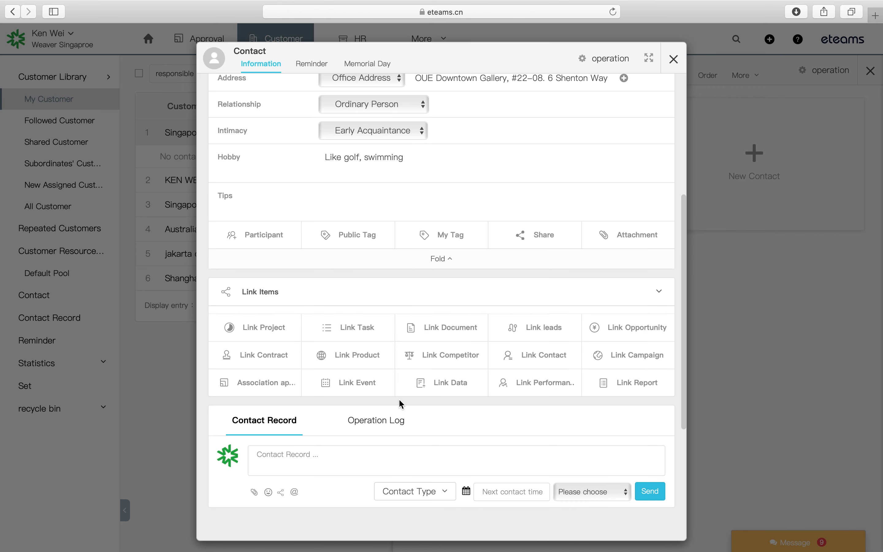
{"action": "left_click", "coordinate": [644, 492]}
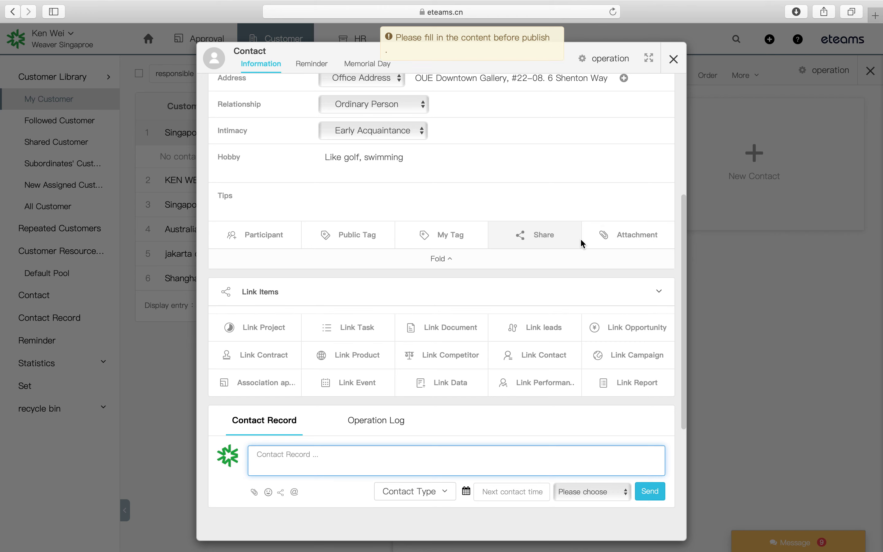
{"action": "scroll", "coordinate": [573, 207], "scroll_direction": "up", "scroll_amount": 6}
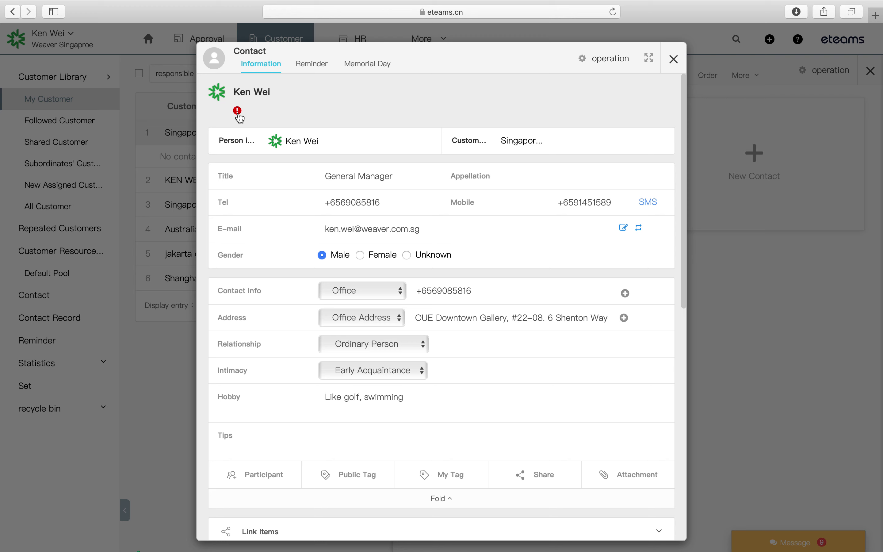
{"action": "mouse_move", "coordinate": [240, 117]}
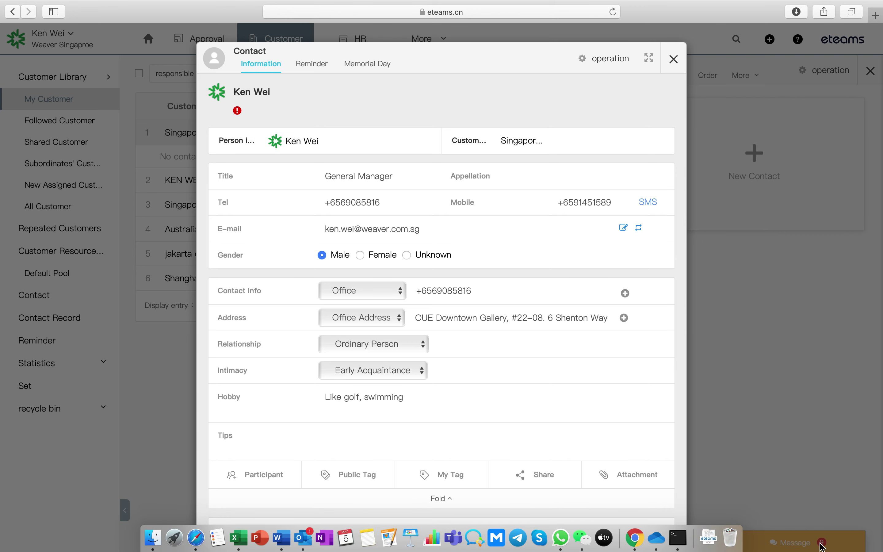
{"action": "left_click", "coordinate": [674, 68]}
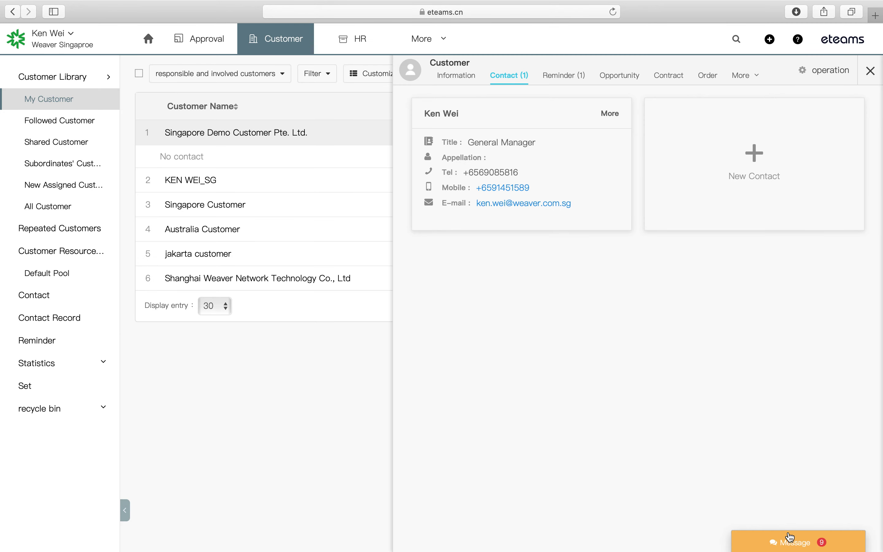
{"action": "left_click", "coordinate": [788, 544]}
{"action": "left_click", "coordinate": [766, 435]}
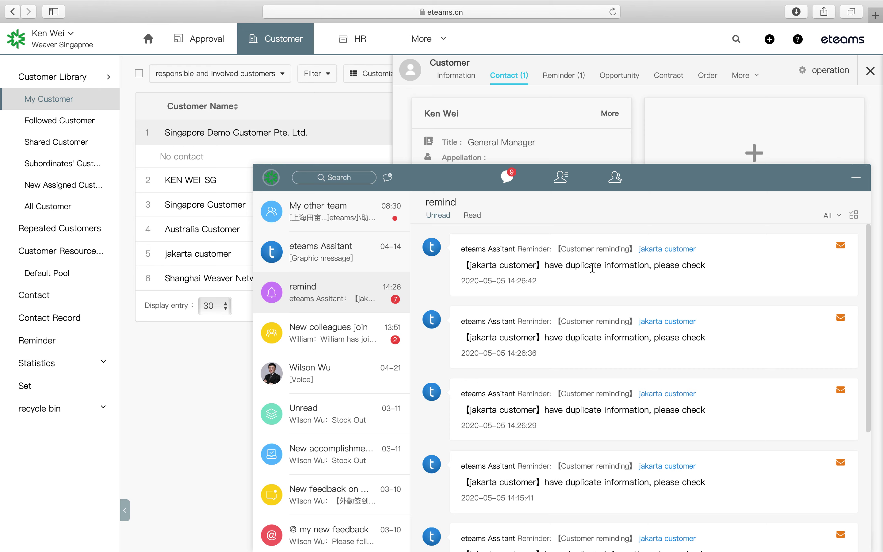
{"action": "left_click", "coordinate": [856, 177]}
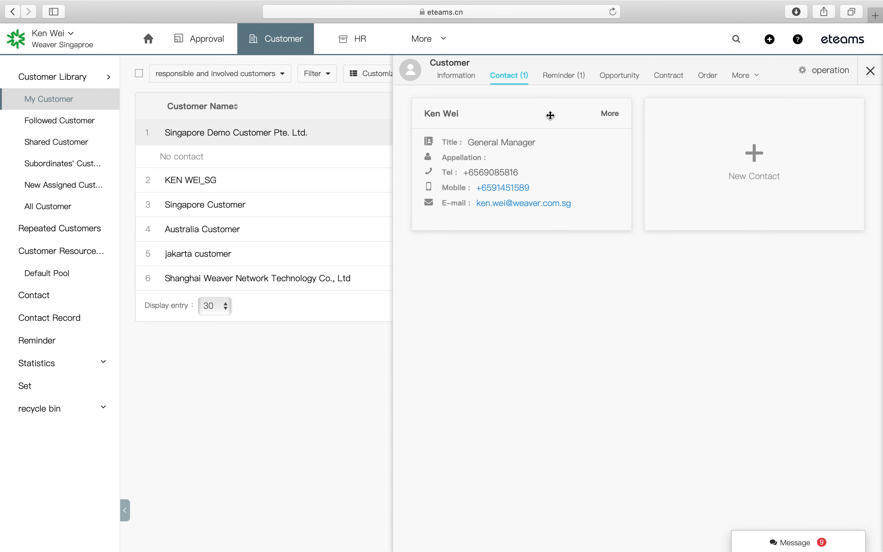
{"action": "left_click", "coordinate": [608, 118]}
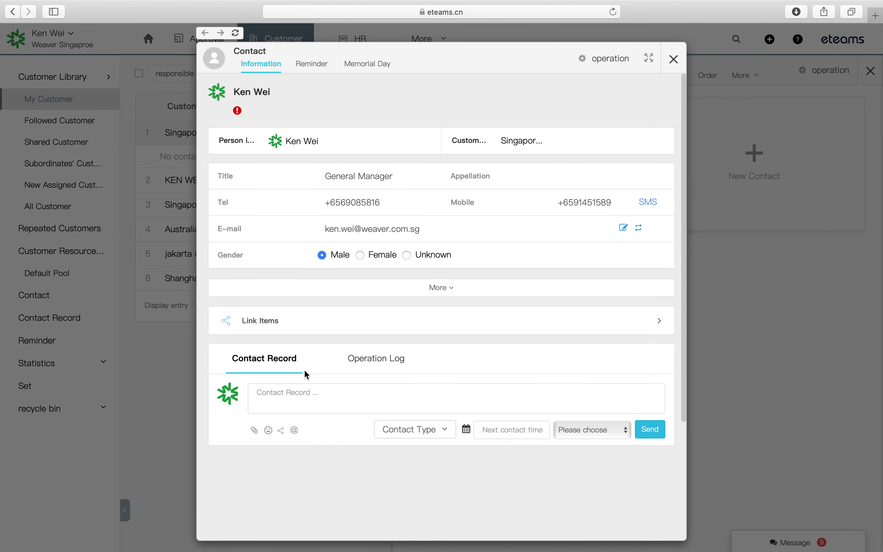
- Post a contact record noting a phone call with the contact about project scope
{"action": "left_click", "coordinate": [291, 396]}
{"action": "type", "text": "Make "}
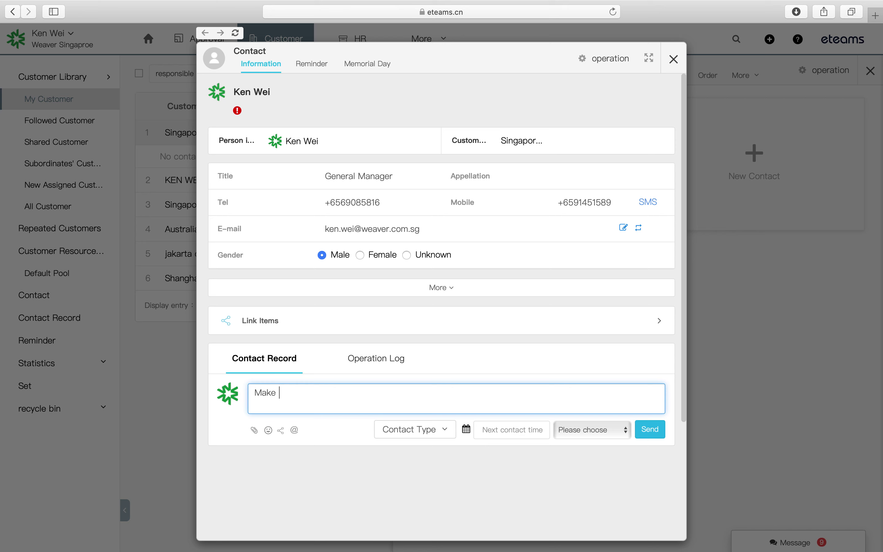
{"action": "type", "text": "a phone call with Mr. Ken"}
{"action": "key", "text": "BackSpace"}
{"action": "key", "text": "BackSpace"}
{"action": "key", "text": "BackSpace"}
{"action": "type", "text": "Ken about "}
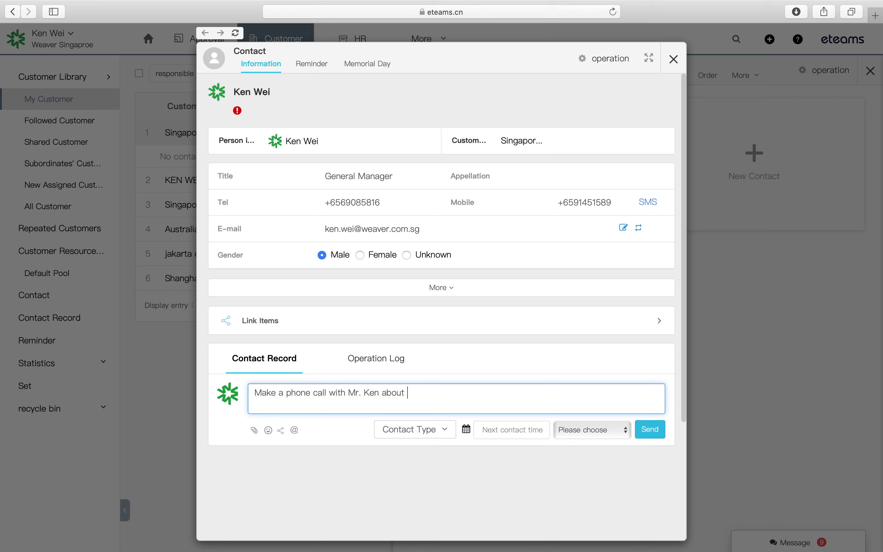
{"action": "type", "text": "project scope"}
{"action": "left_click", "coordinate": [651, 433]}
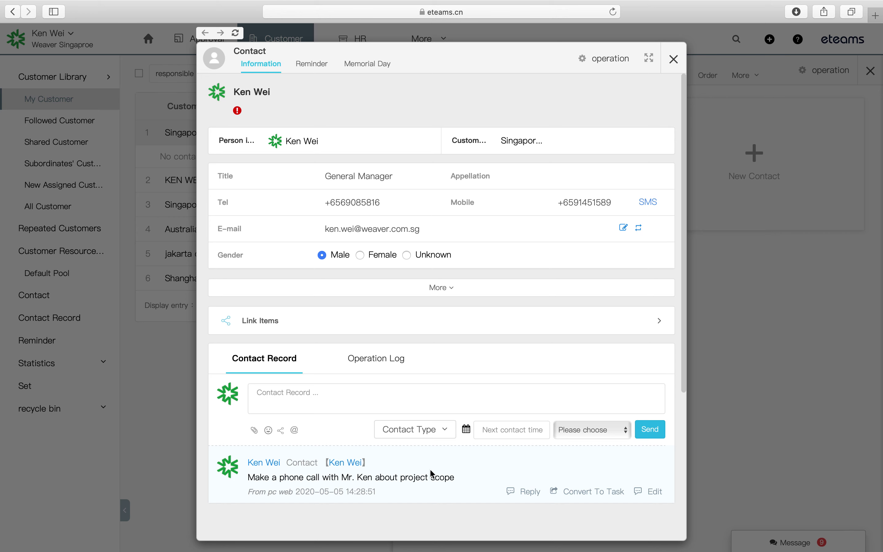
{"action": "scroll", "coordinate": [430, 469], "scroll_direction": "down", "scroll_amount": 4}
- Draft the reply 'What is your topic in details' under the call record and submit it
{"action": "left_click", "coordinate": [528, 420]}
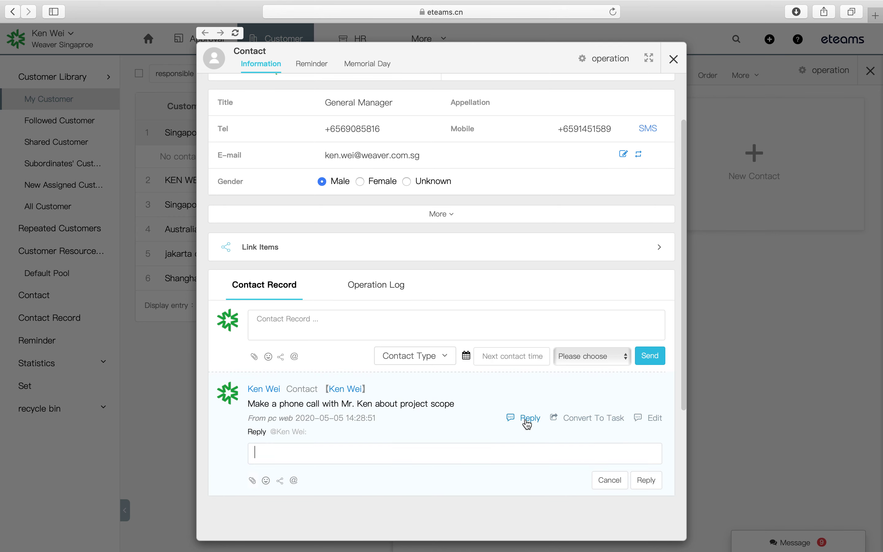
{"action": "type", "text": "What is "}
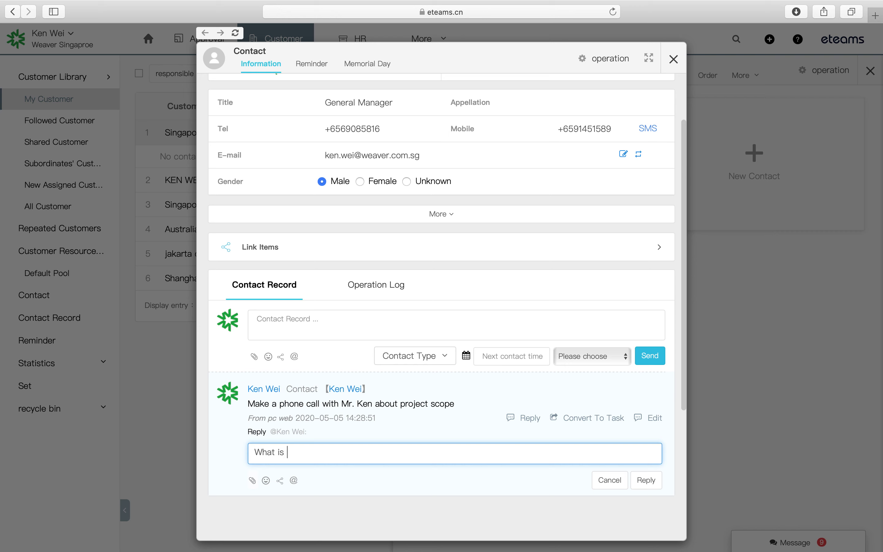
{"action": "type", "text": "your topic in details"}
{"action": "left_click", "coordinate": [643, 480]}
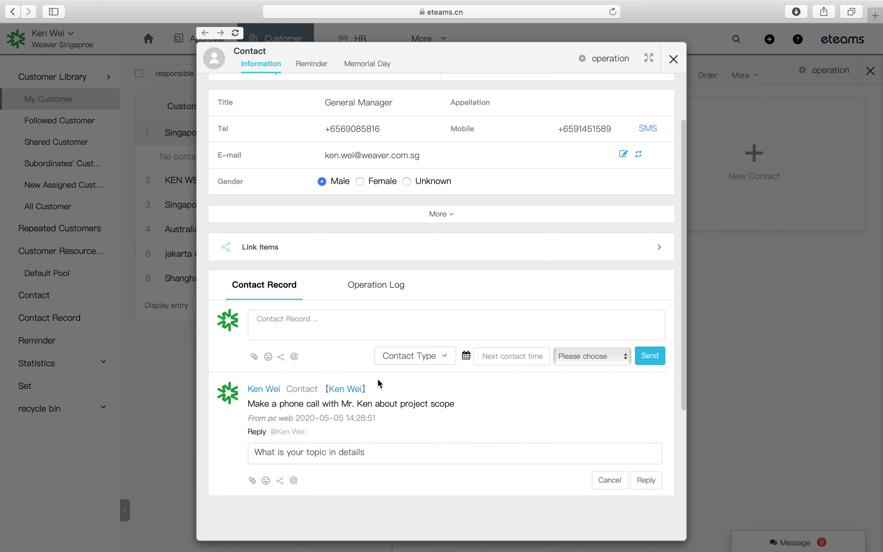
- Check the Contact Type options without changing them, then close the contact's details
{"action": "left_click", "coordinate": [406, 354]}
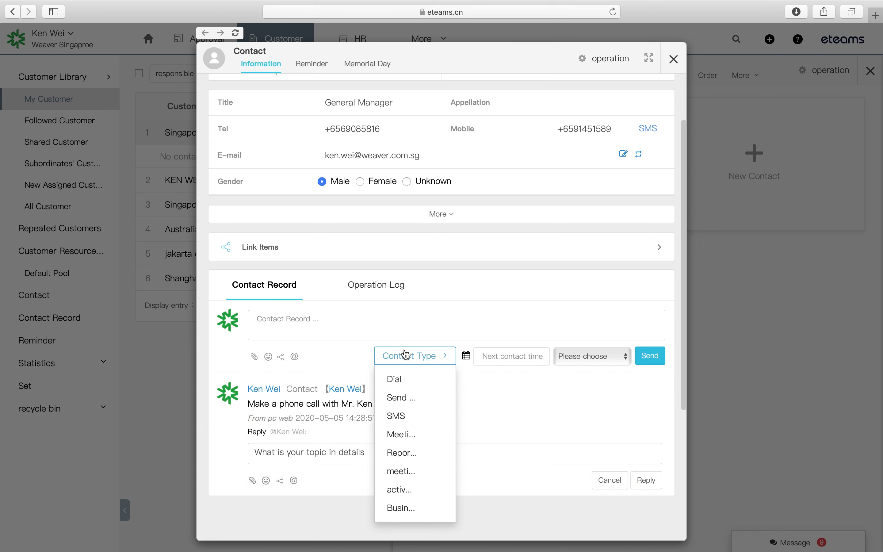
{"action": "left_click", "coordinate": [406, 355]}
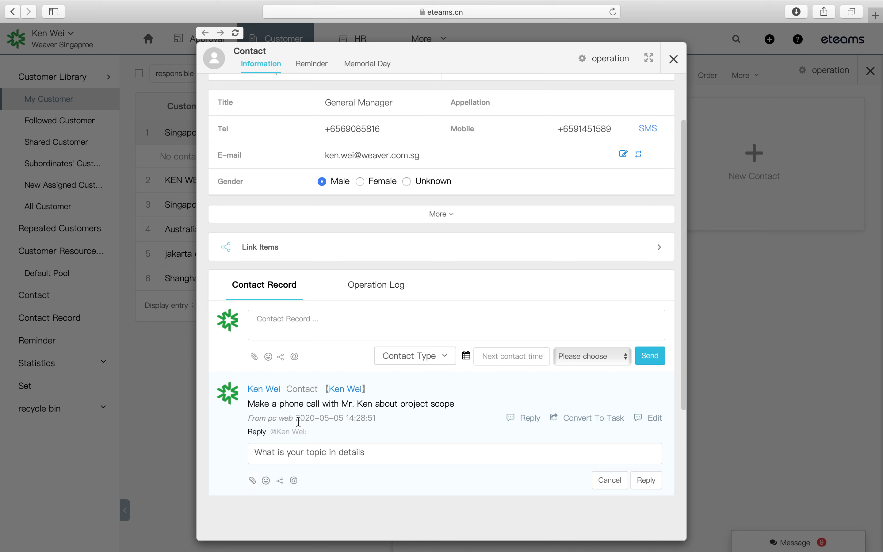
{"action": "left_click", "coordinate": [673, 59]}
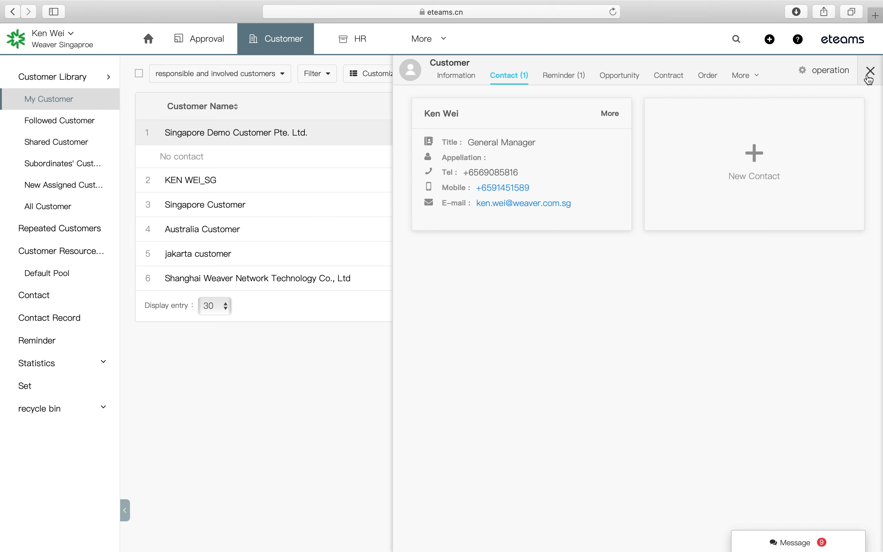
- Reopen Singapore Demo Customer Pte. Ltd. from the customer list after closing the side panel
{"action": "left_click", "coordinate": [869, 73]}
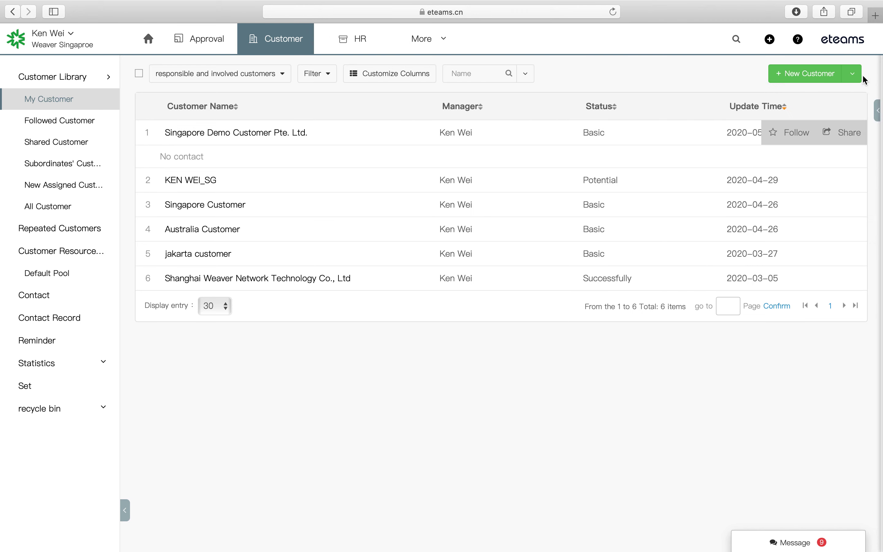
{"action": "left_click", "coordinate": [254, 133]}
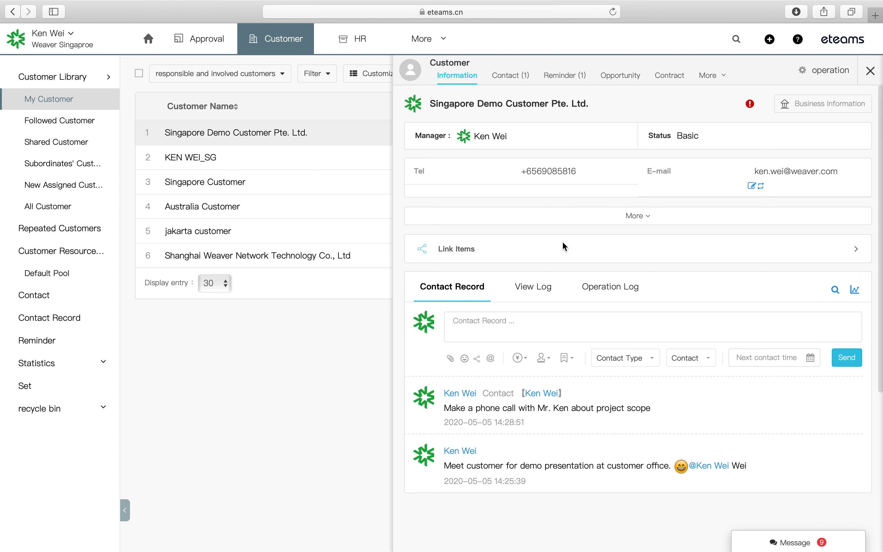
- Review the customer's View Log and Operation Log entries, then close the customer panel
{"action": "left_click", "coordinate": [532, 291]}
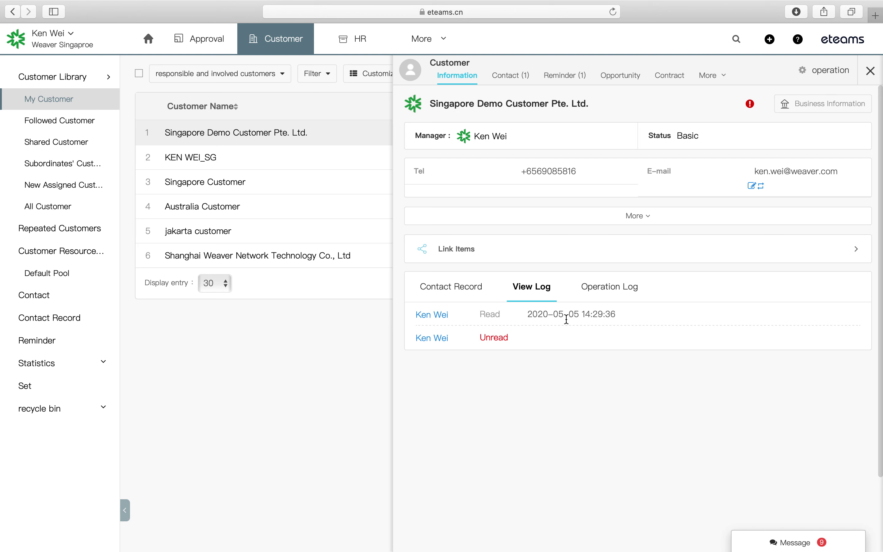
{"action": "left_click", "coordinate": [615, 299]}
{"action": "scroll", "coordinate": [578, 377], "scroll_direction": "down", "scroll_amount": 2}
{"action": "scroll", "coordinate": [578, 377], "scroll_direction": "down", "scroll_amount": 8}
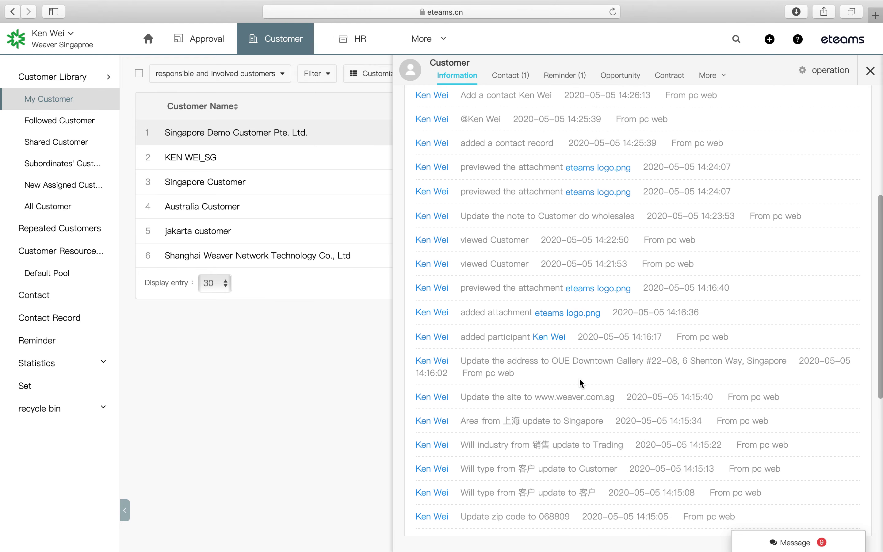
{"action": "scroll", "coordinate": [578, 377], "scroll_direction": "down", "scroll_amount": 5}
{"action": "scroll", "coordinate": [578, 377], "scroll_direction": "up", "scroll_amount": 5}
{"action": "scroll", "coordinate": [579, 378], "scroll_direction": "up", "scroll_amount": 6}
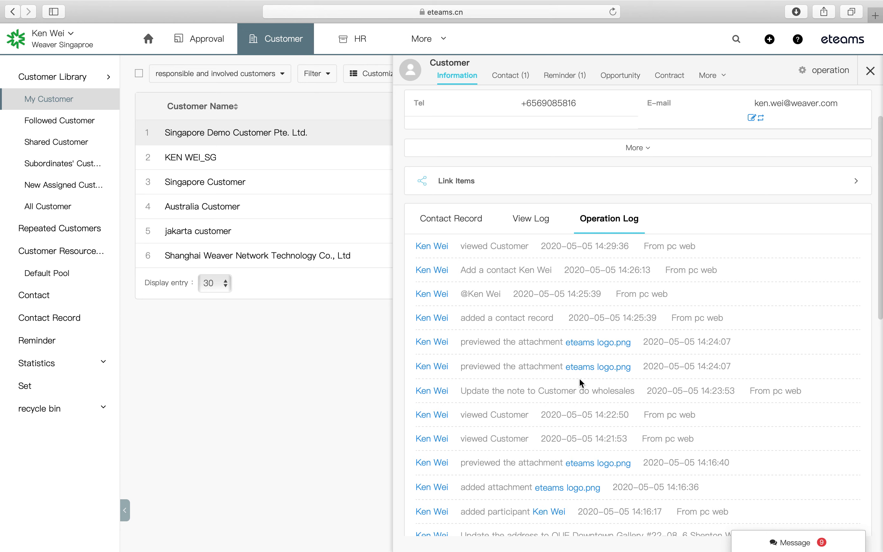
{"action": "scroll", "coordinate": [580, 379], "scroll_direction": "up", "scroll_amount": 2}
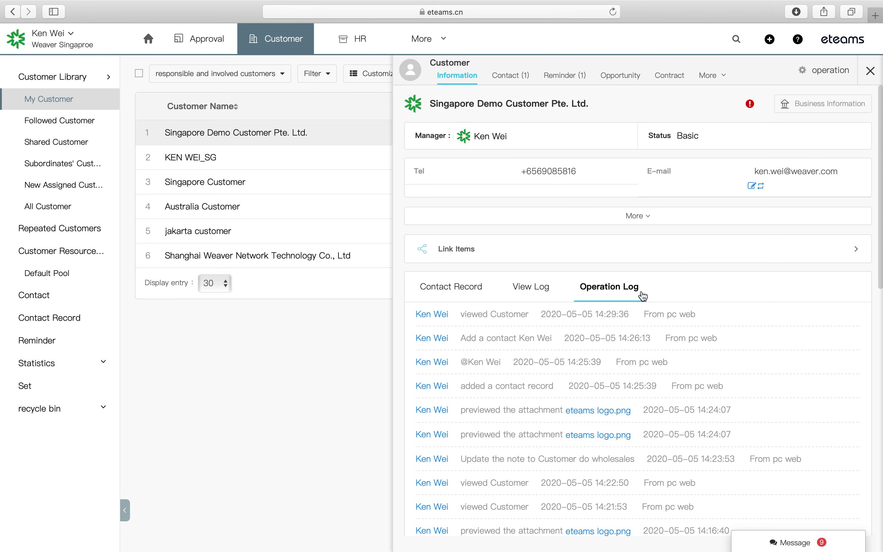
{"action": "left_click", "coordinate": [337, 398]}
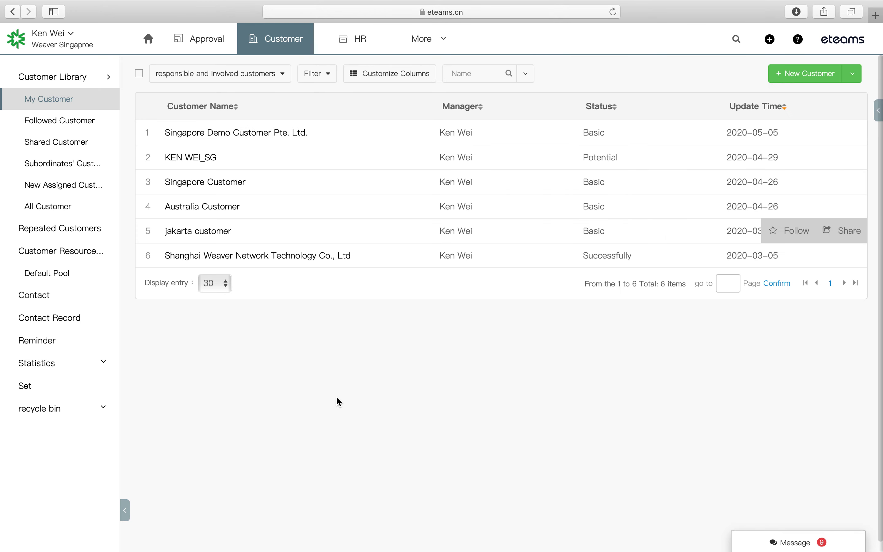